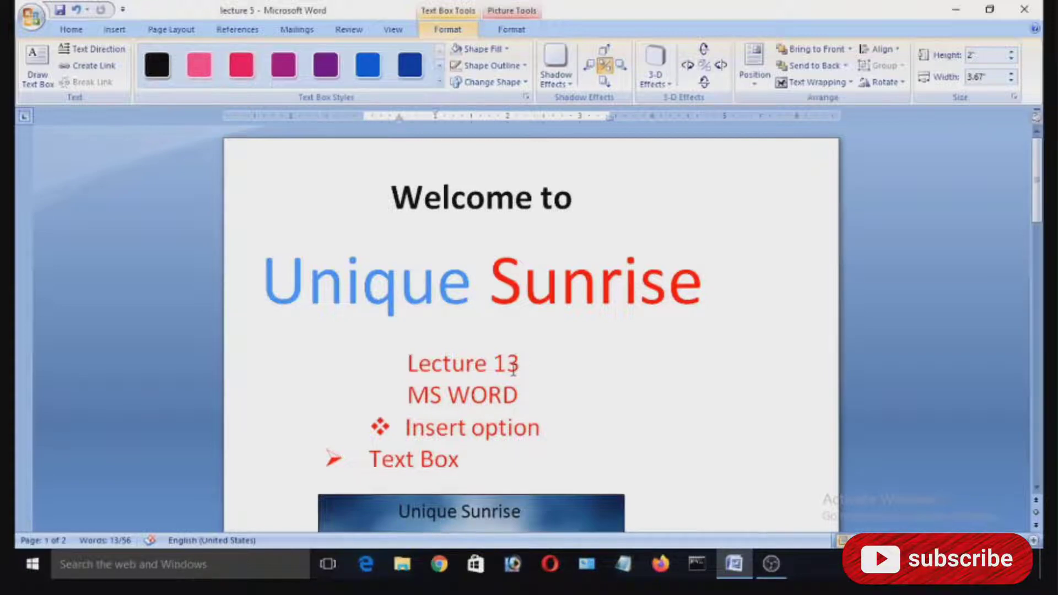
# - Delete the old Unique Sunrise identity-card banner text box from page 1
pyautogui.scroll(-1, 505, 326)
pyautogui.scroll(-1, 505, 326)
pyautogui.scroll(-1, 505, 326)
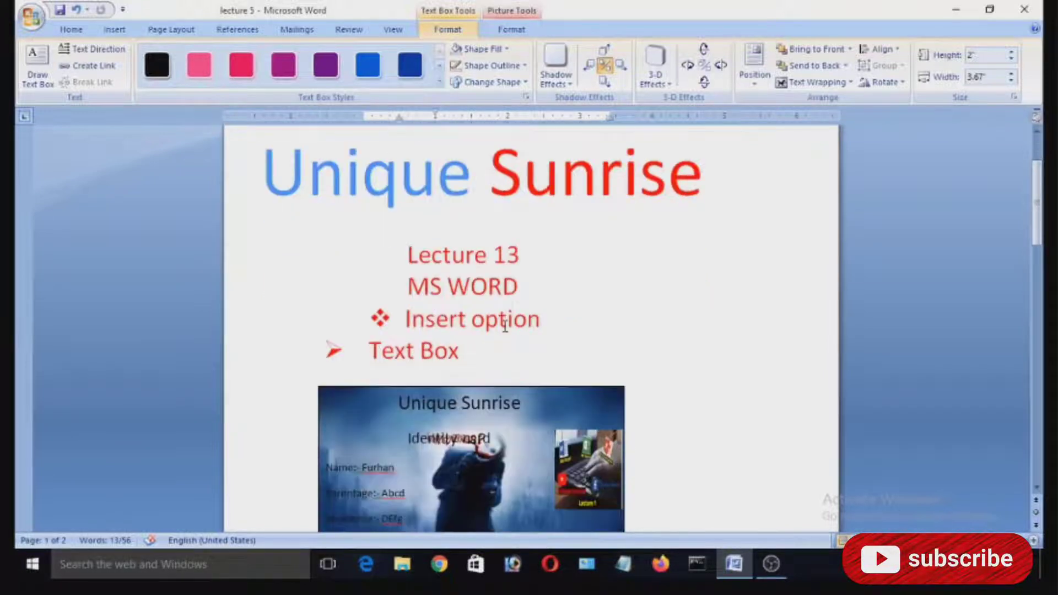
pyautogui.scroll(-2, 505, 326)
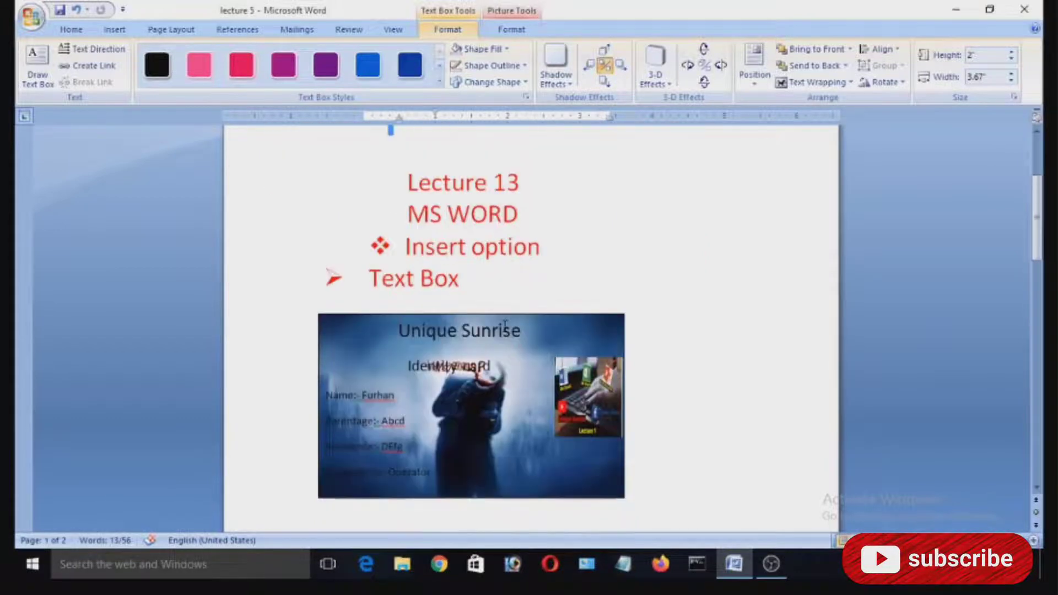
pyautogui.click(505, 327)
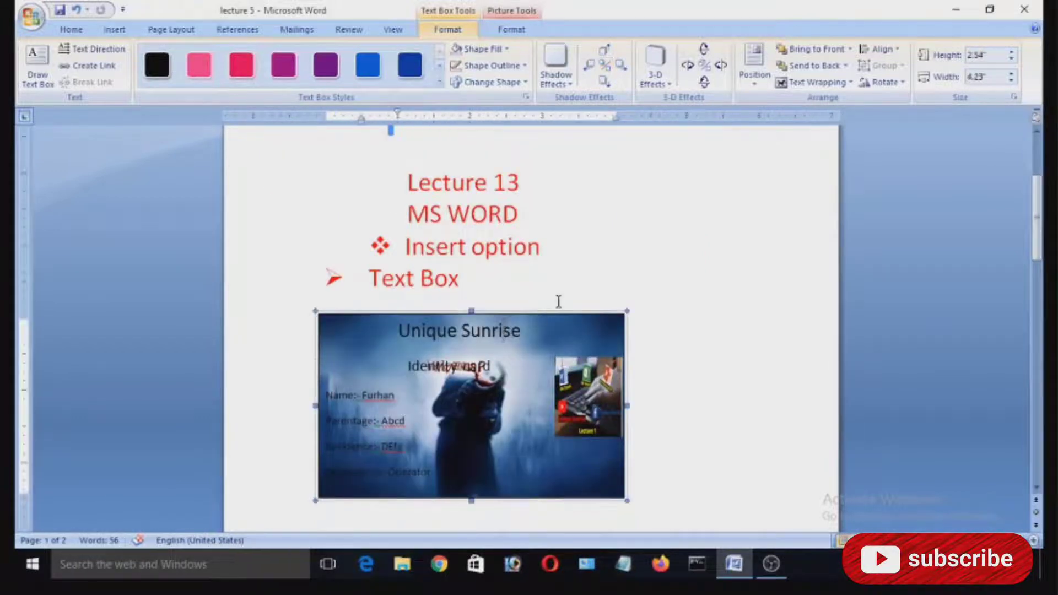
pyautogui.click(541, 310)
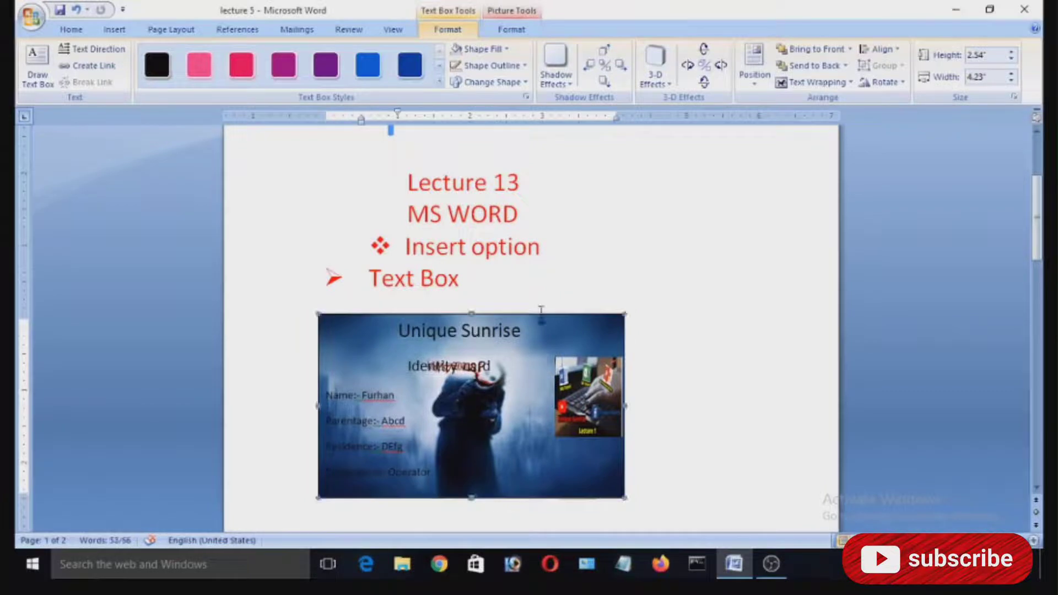
pyautogui.press('Delete')
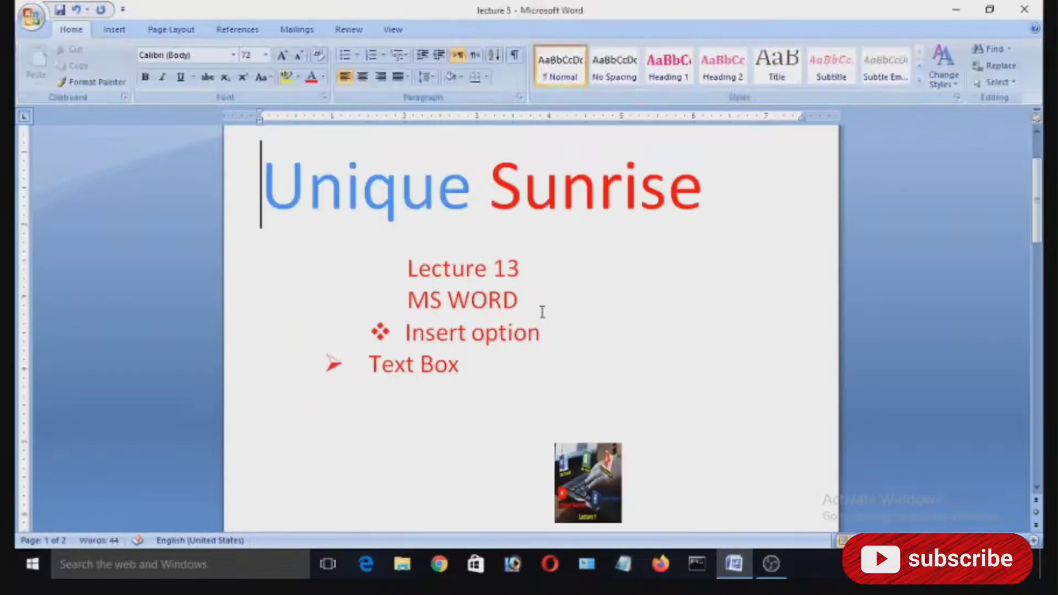
# - Delete the leftover small logo picture below the Text Box bullet
pyautogui.click(605, 483)
pyautogui.press('Delete')
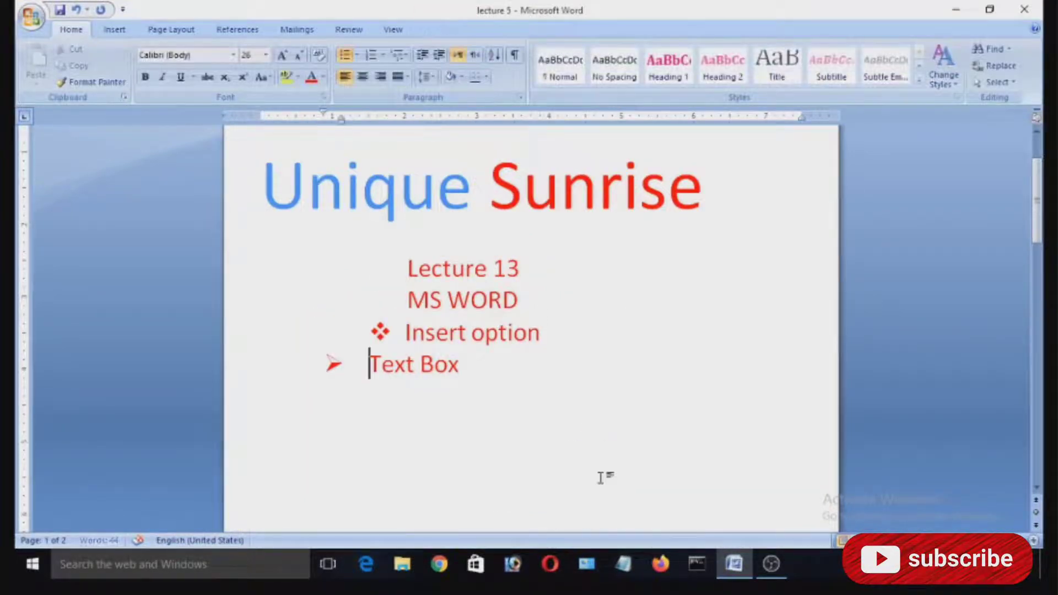
pyautogui.scroll(-2, 678, 309)
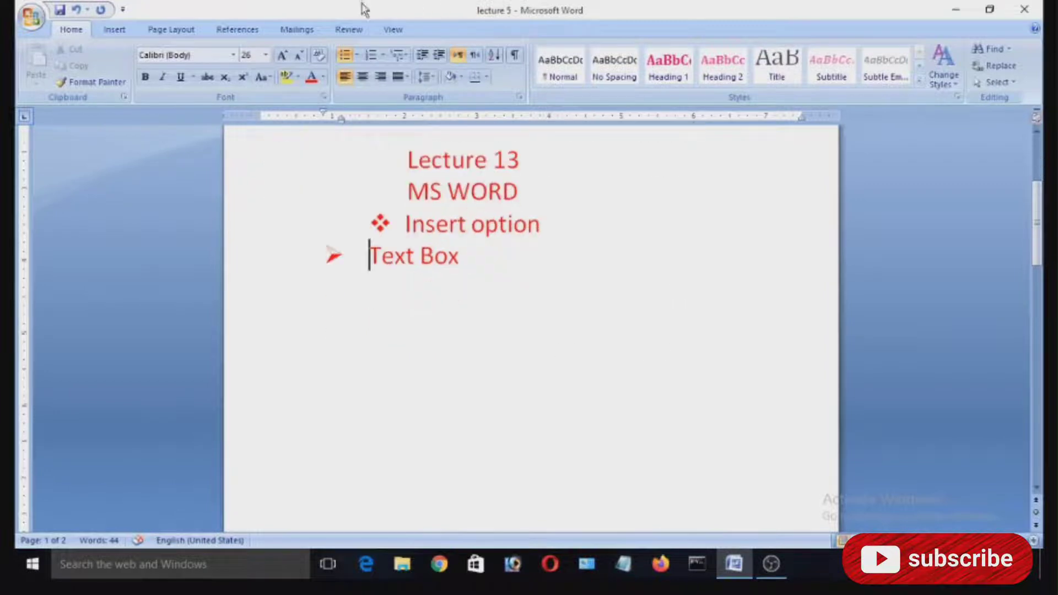
# - Draw a new empty text box, about 2.49 by 3.69 inches, below the Text Box bullet
pyautogui.click(114, 29)
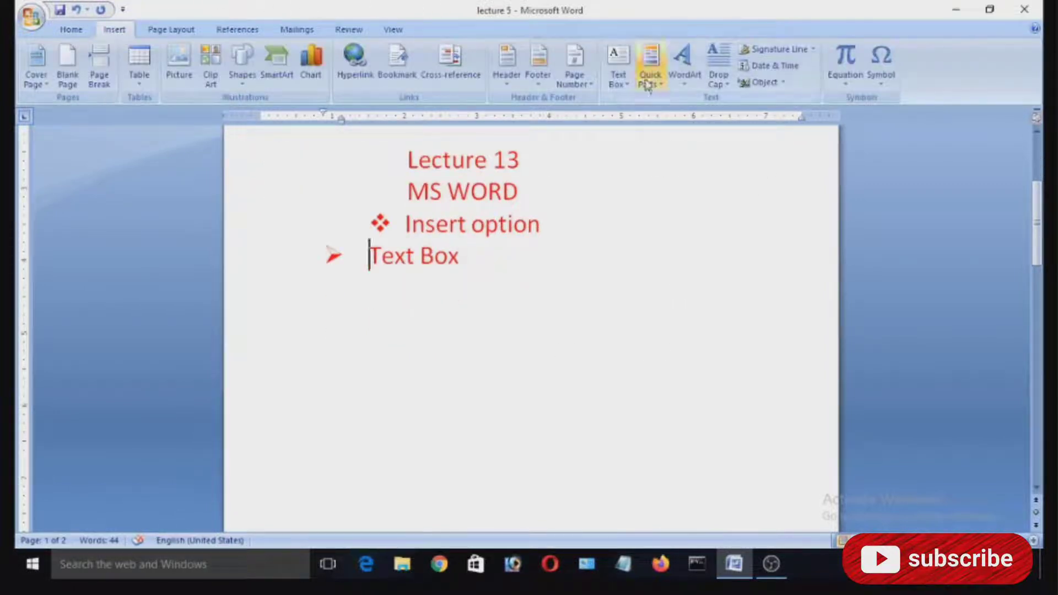
pyautogui.click(618, 69)
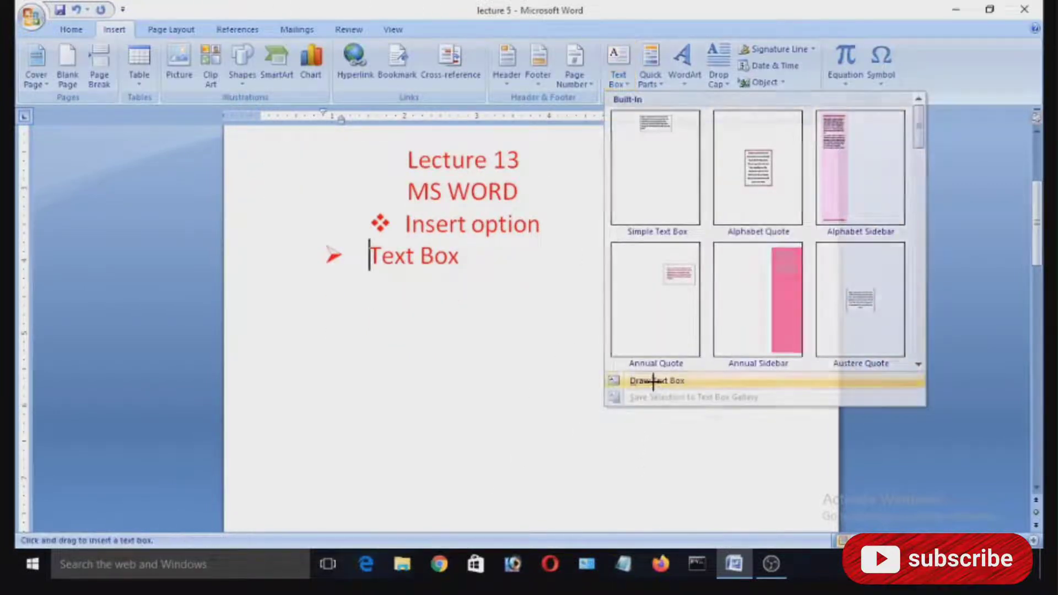
pyautogui.click(634, 380)
pyautogui.moveTo(379, 299); pyautogui.dragTo(648, 482)
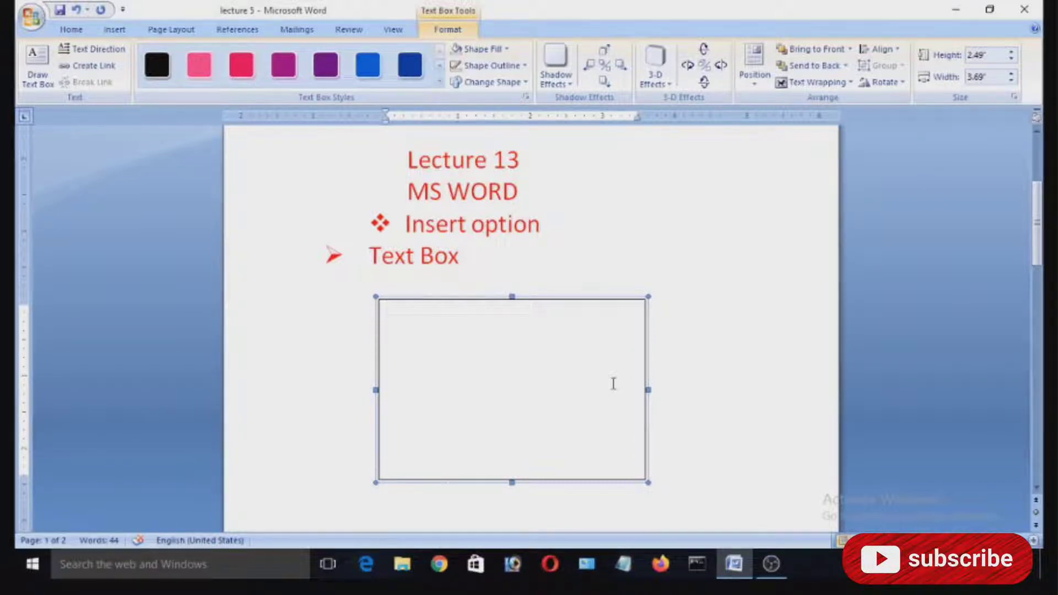
# - On page 2, delete the small logo from the top ID card
pyautogui.scroll(-5, 587, 270)
pyautogui.scroll(-4, 606, 314)
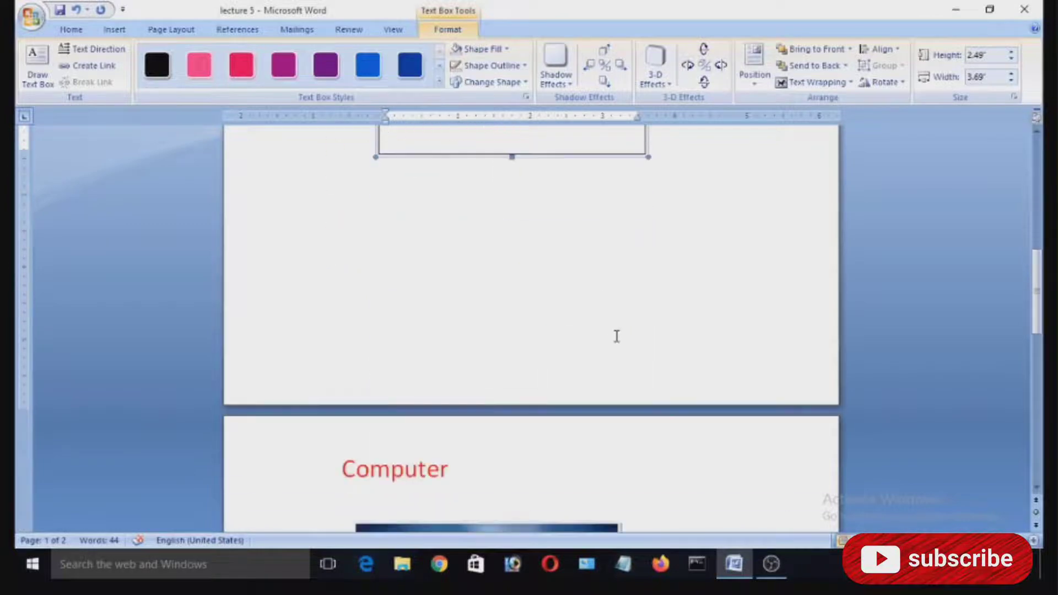
pyautogui.scroll(-6, 616, 336)
pyautogui.scroll(-2, 616, 336)
pyautogui.click(576, 298)
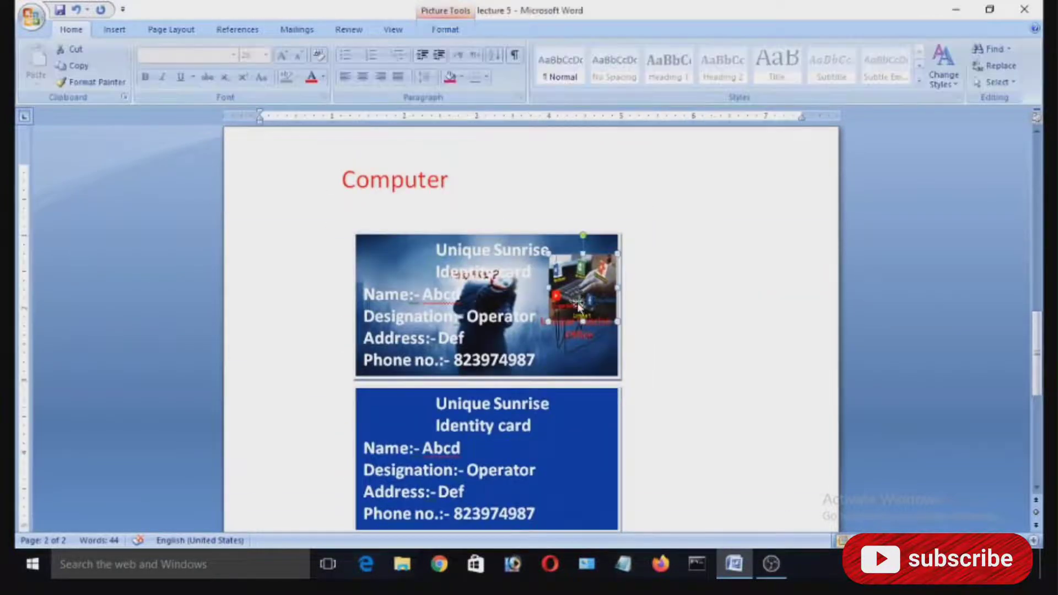
pyautogui.press('Delete')
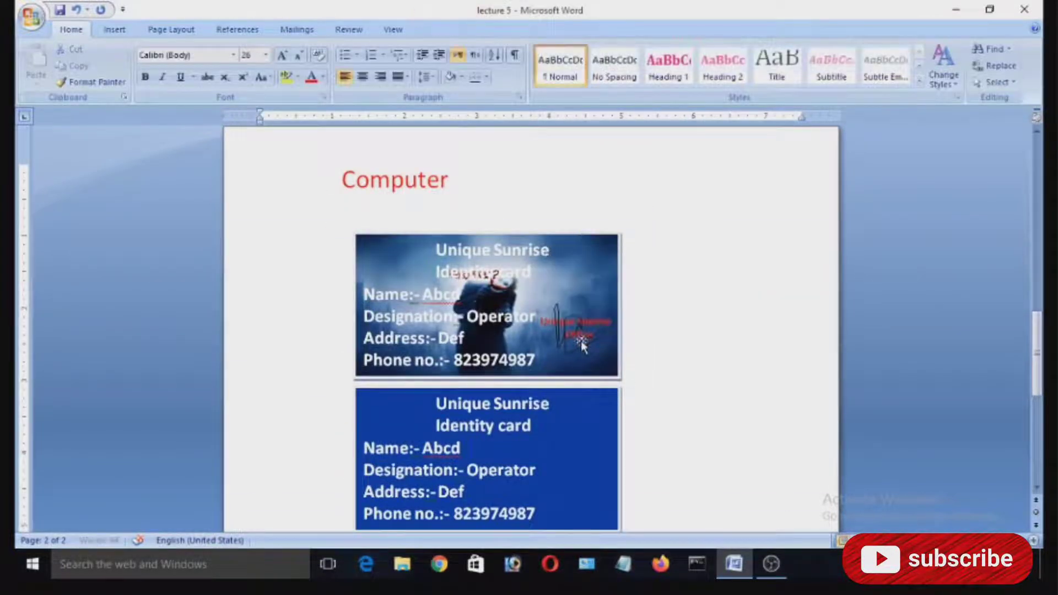
# - Remove the red stamp text and the scribbled signature from the top card
pyautogui.click(580, 343)
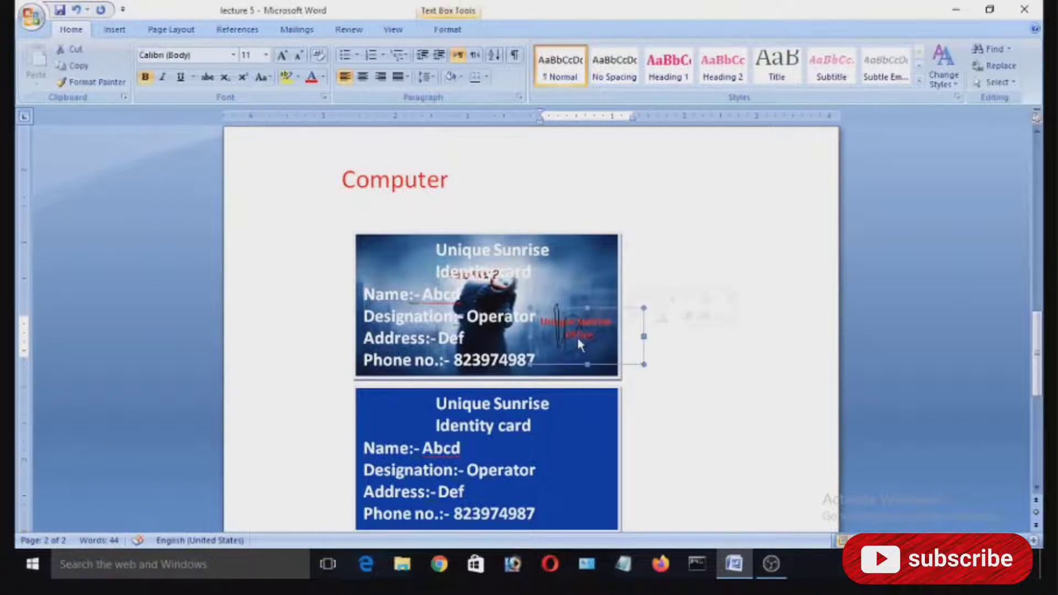
pyautogui.click(576, 333)
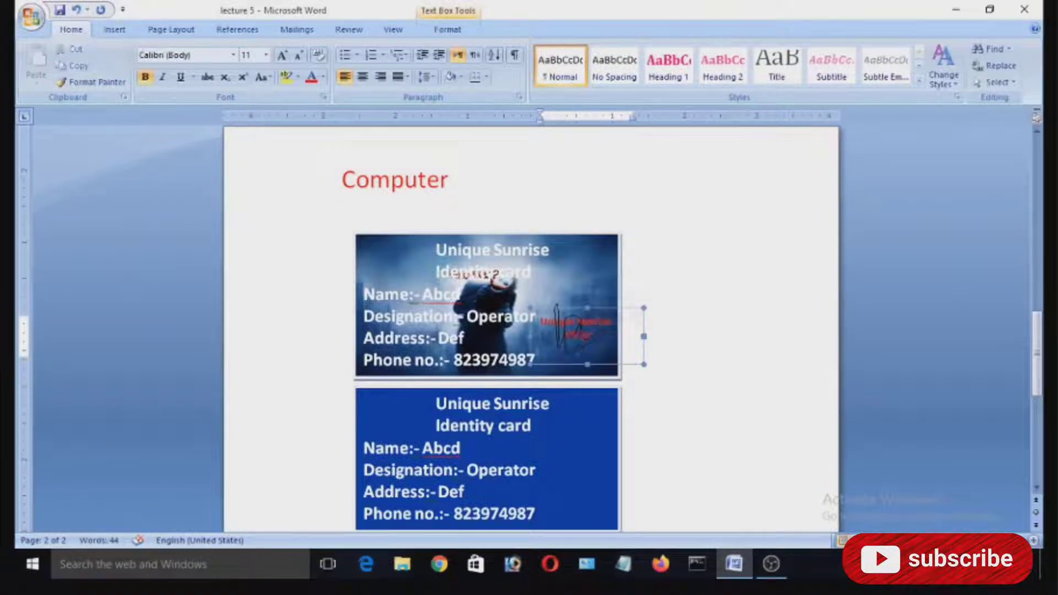
pyautogui.moveTo(577, 333); pyautogui.dragTo(577, 305)
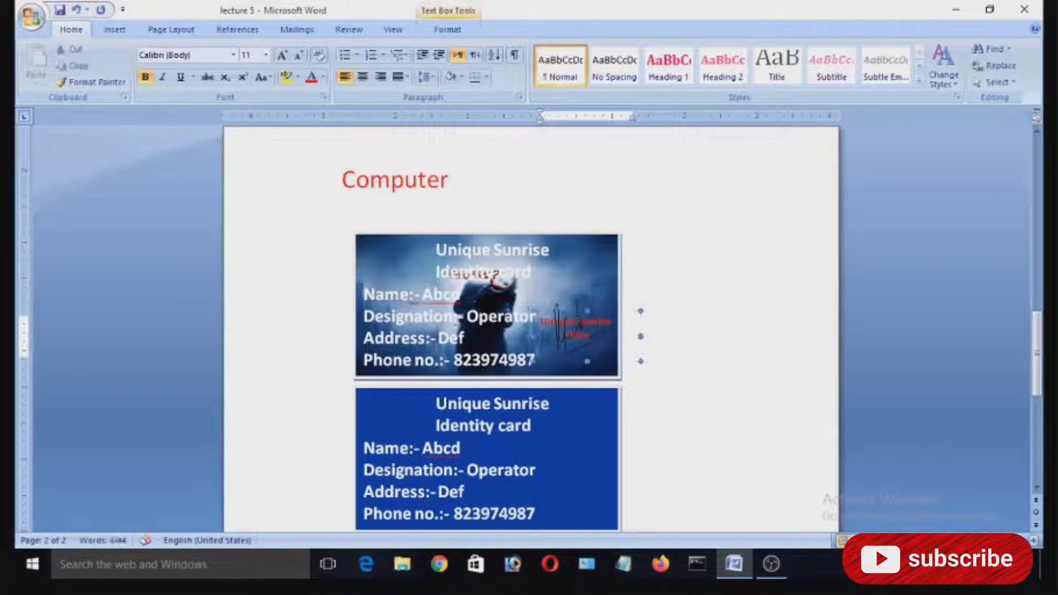
pyautogui.press('Delete')
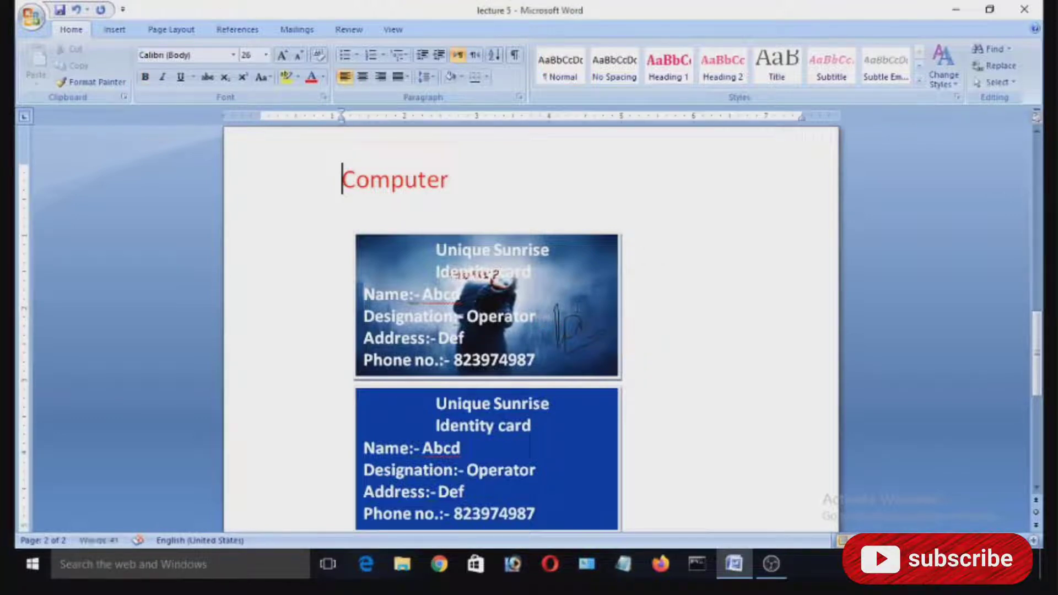
pyautogui.click(559, 342)
pyautogui.press('Escape')
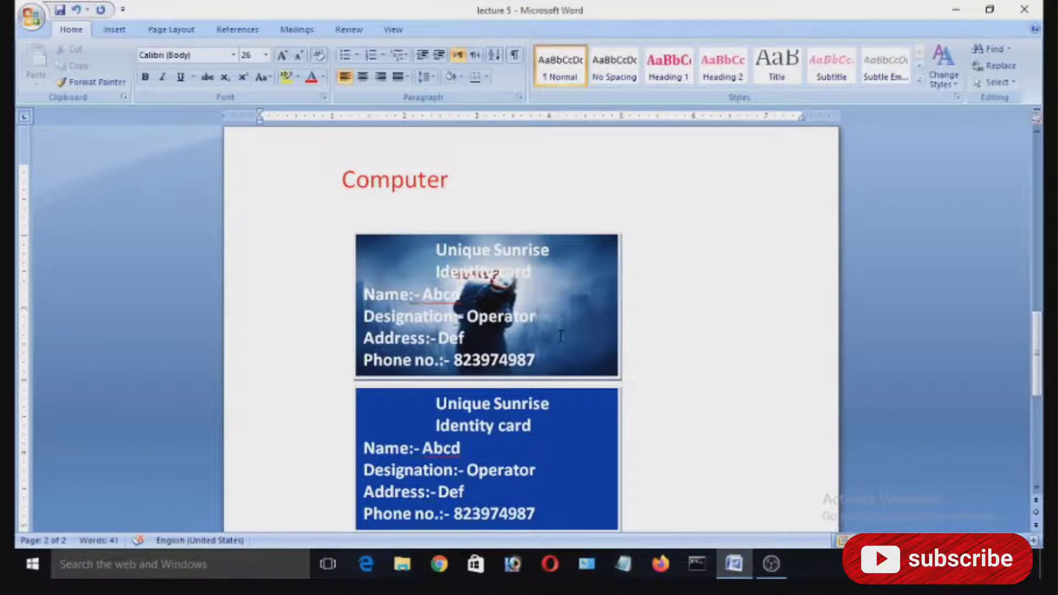
pyautogui.click(560, 330)
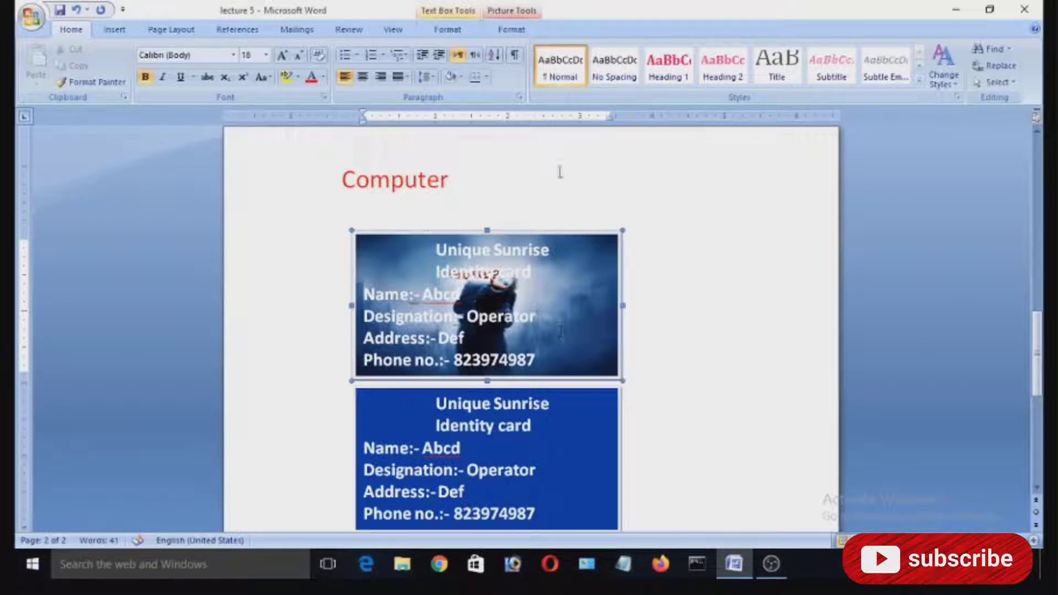
# - Set the top ID card's shape fill to No Fill, removing its picture
pyautogui.click(451, 29)
pyautogui.click(473, 48)
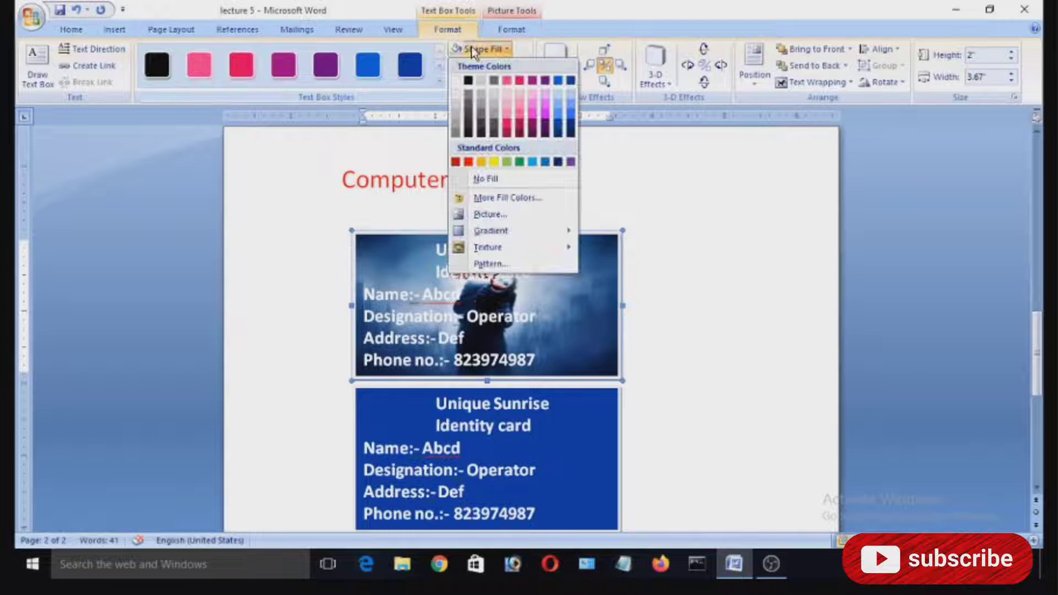
pyautogui.click(485, 176)
# - Set the blue ID card's shape fill to No Fill as well
pyautogui.click(532, 425)
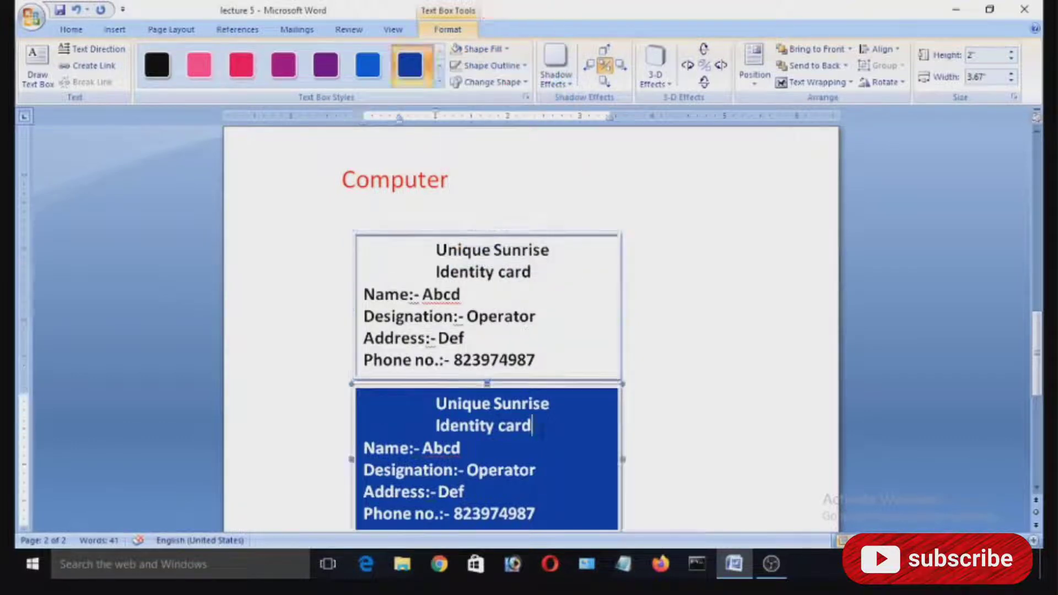
pyautogui.click(479, 49)
pyautogui.click(496, 180)
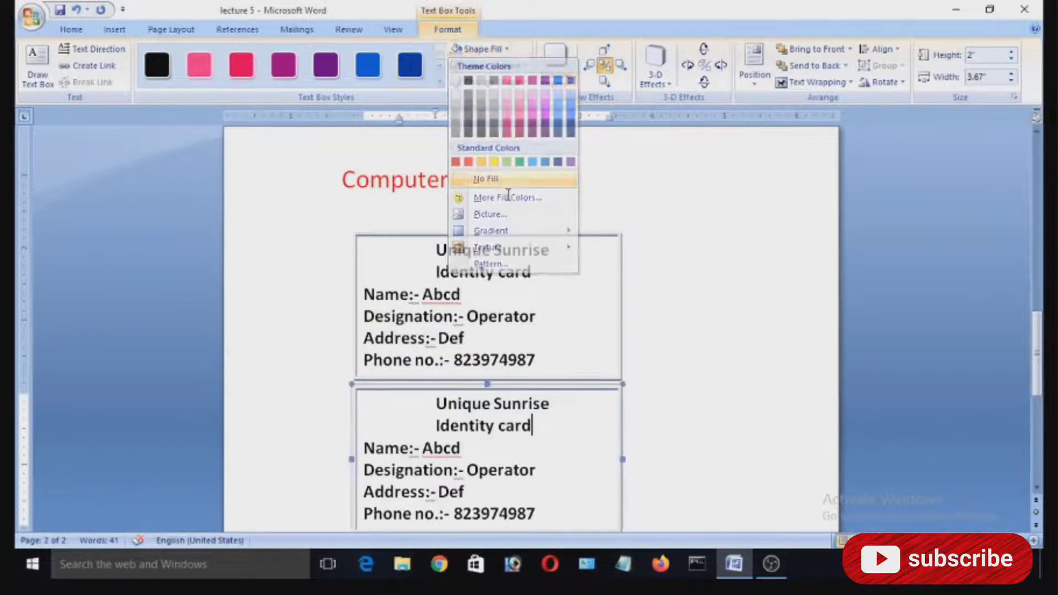
pyautogui.click(557, 311)
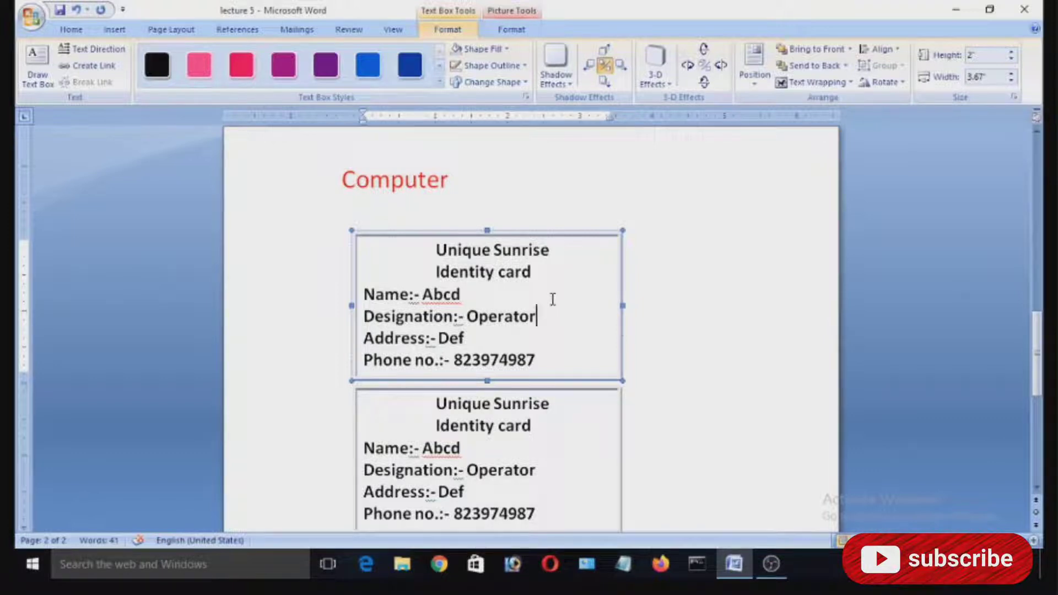
pyautogui.click(469, 276)
# - Fill the top ID card with the dark joker wallpaper picture from Downloads
pyautogui.click(484, 49)
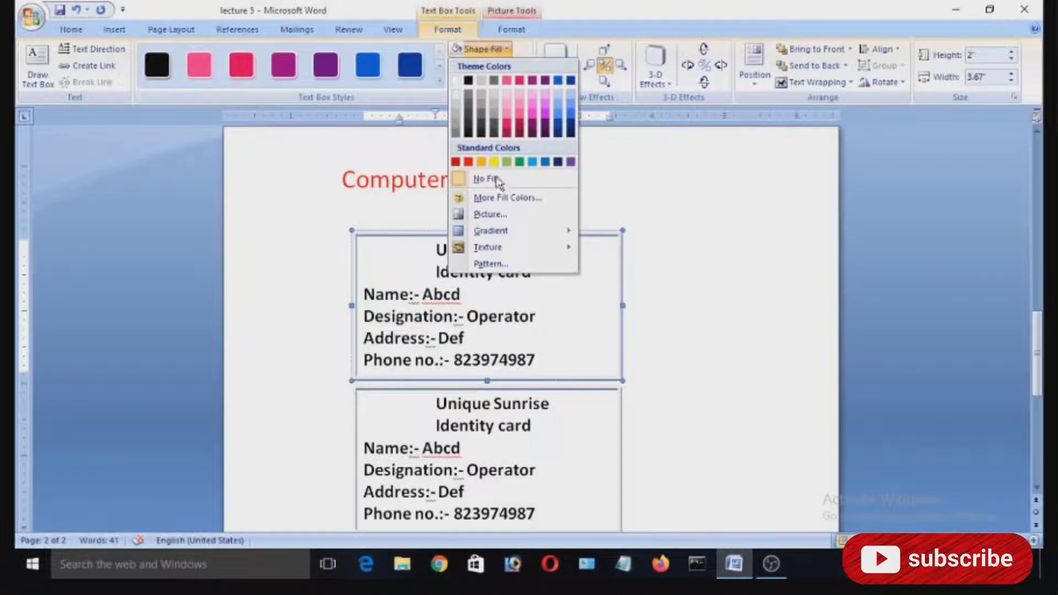
pyautogui.click(488, 214)
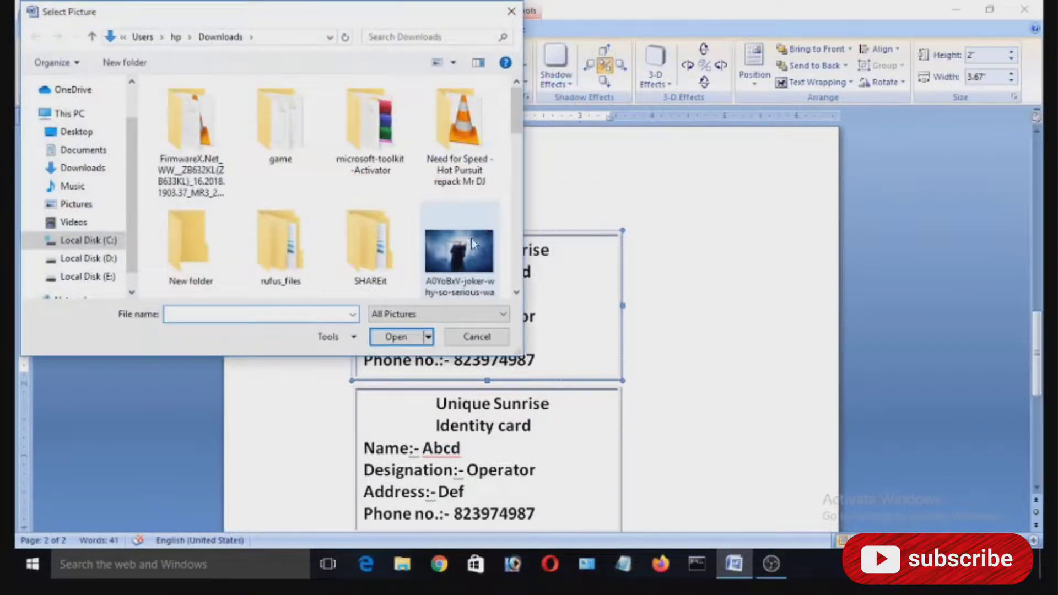
pyautogui.click(472, 249)
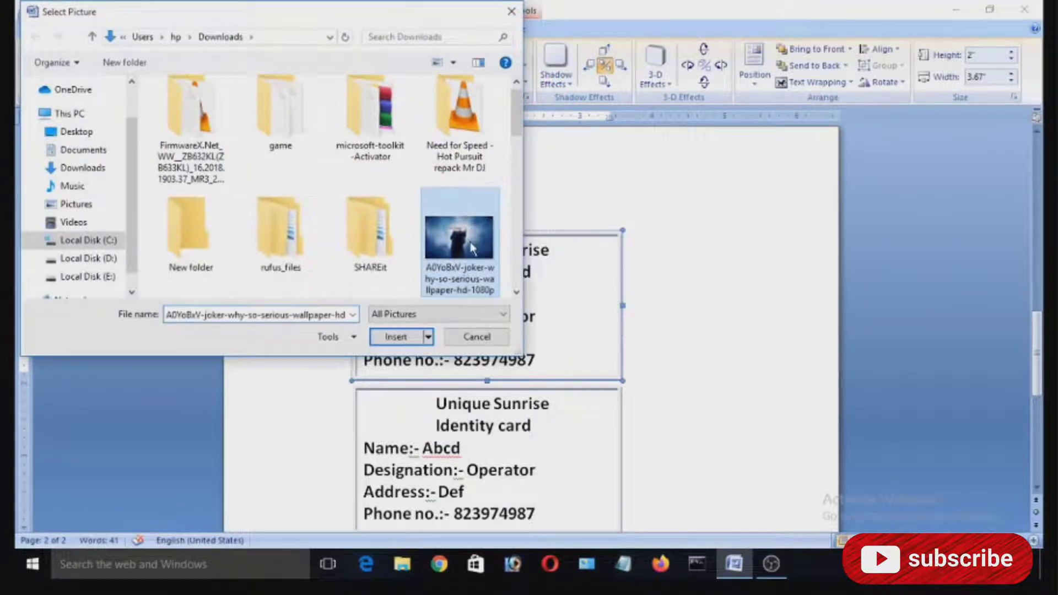
pyautogui.click(402, 337)
pyautogui.click(546, 421)
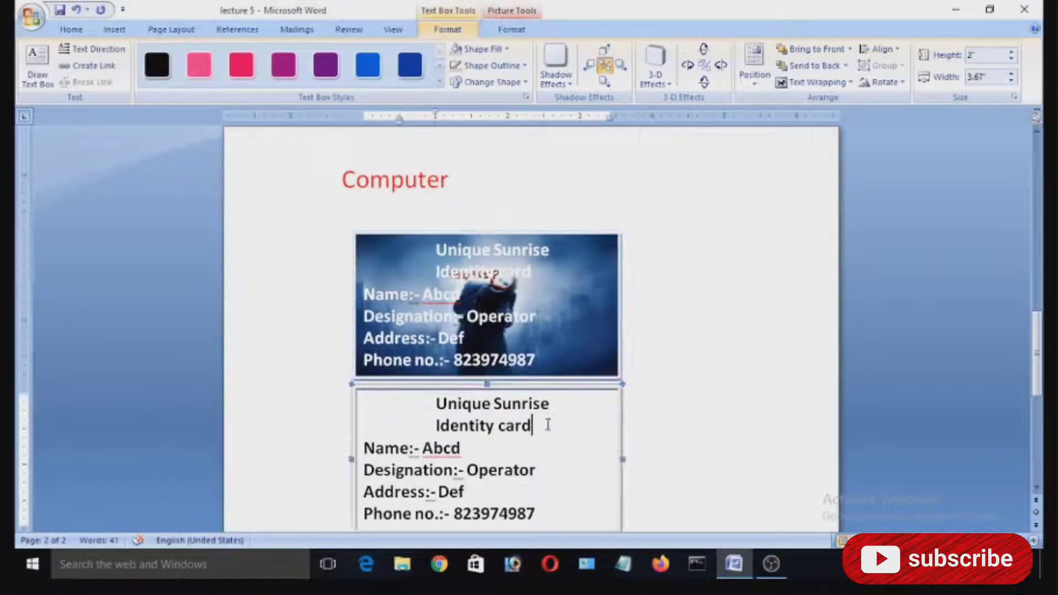
# - Give the lower card a water-droplet texture fill, then delete it, keeping only the picture-filled card
pyautogui.click(486, 50)
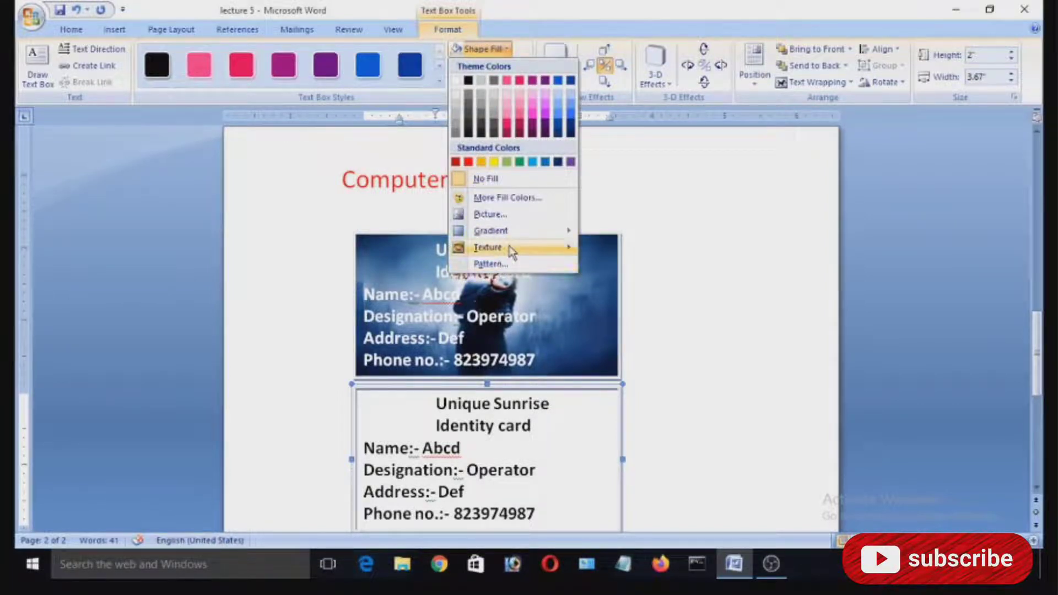
pyautogui.moveTo(487, 247)
pyautogui.click(606, 226)
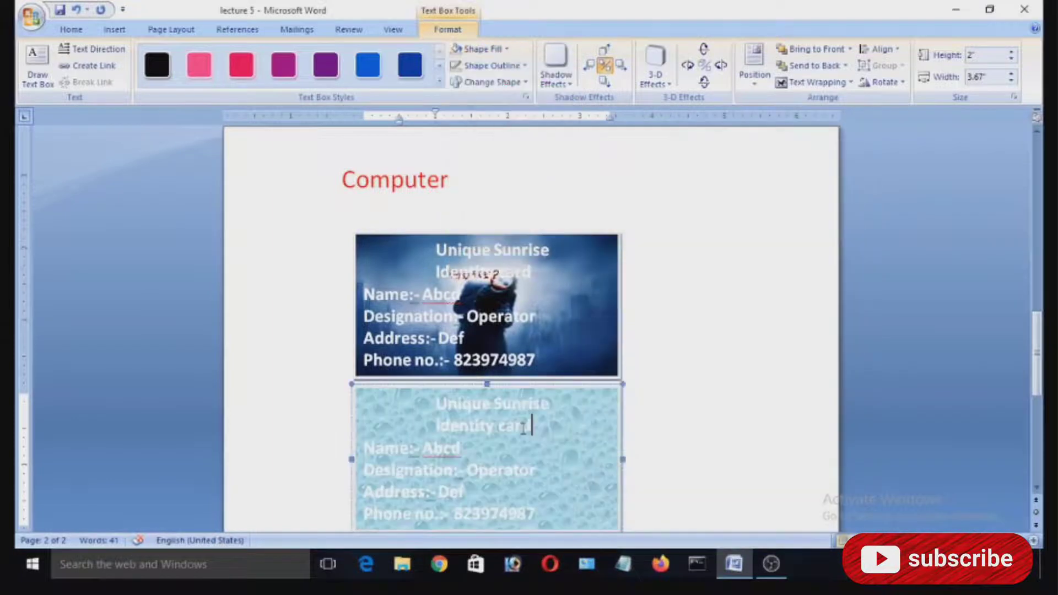
pyautogui.click(565, 386)
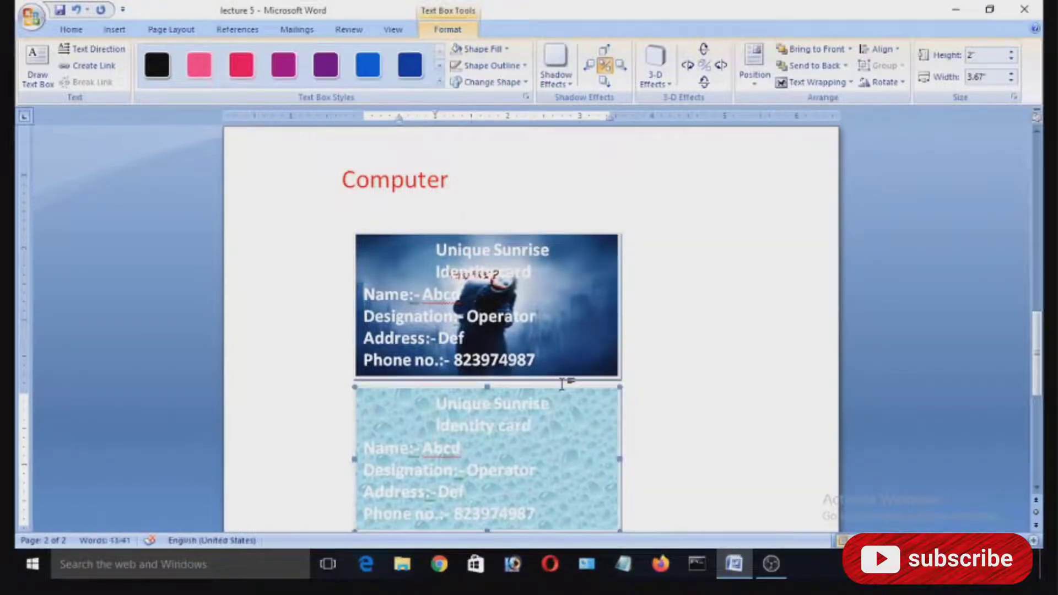
pyautogui.press('Delete')
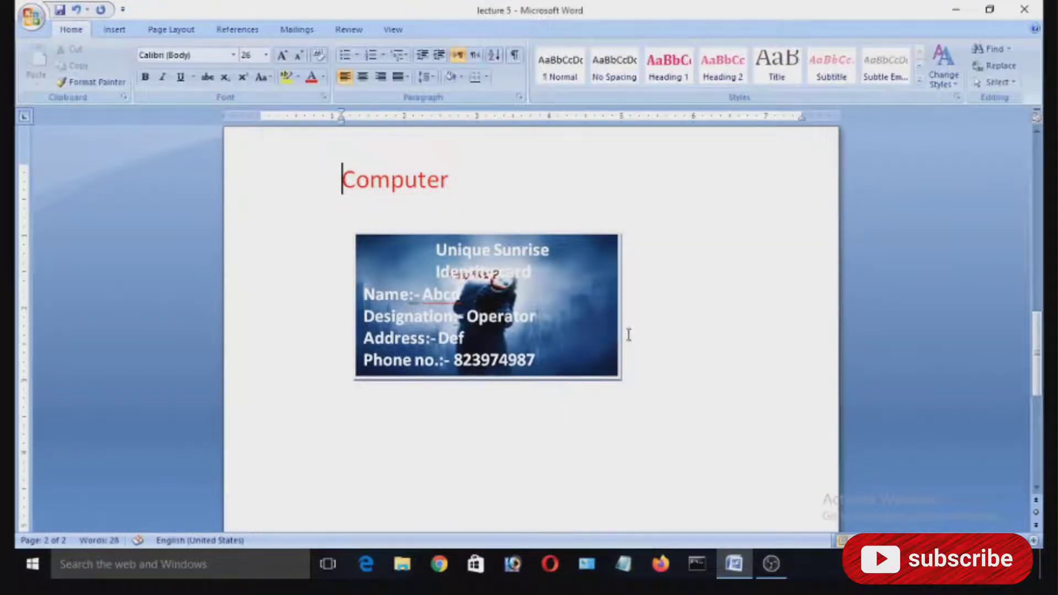
pyautogui.click(558, 318)
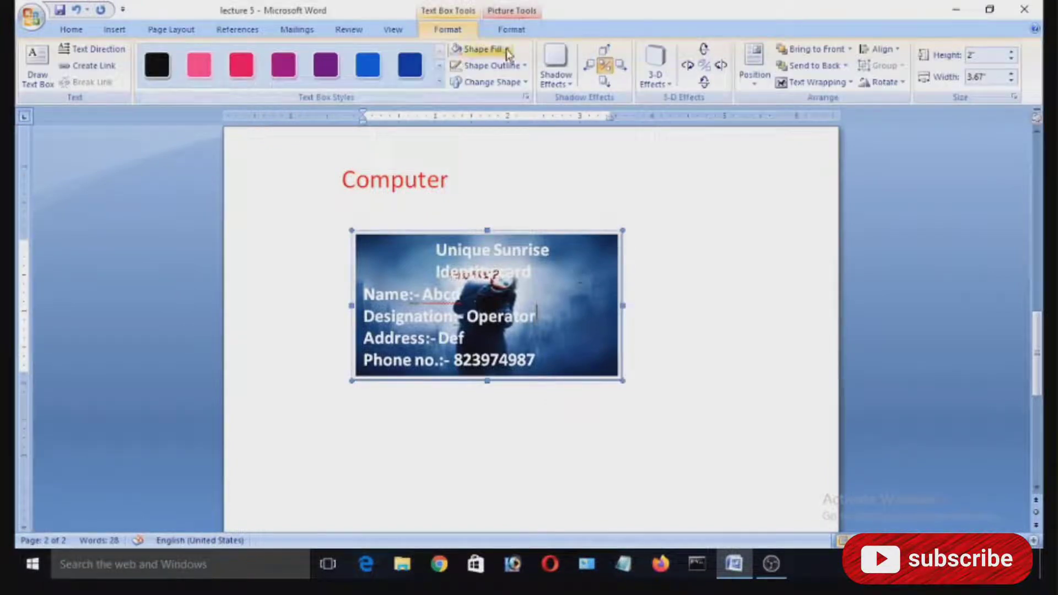
pyautogui.click(695, 299)
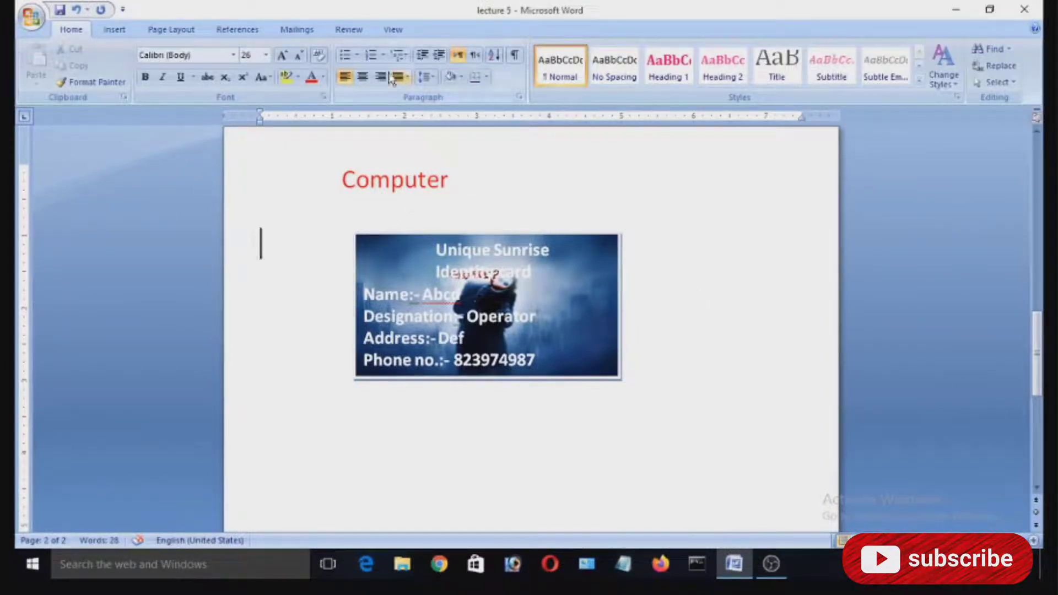
pyautogui.click(114, 29)
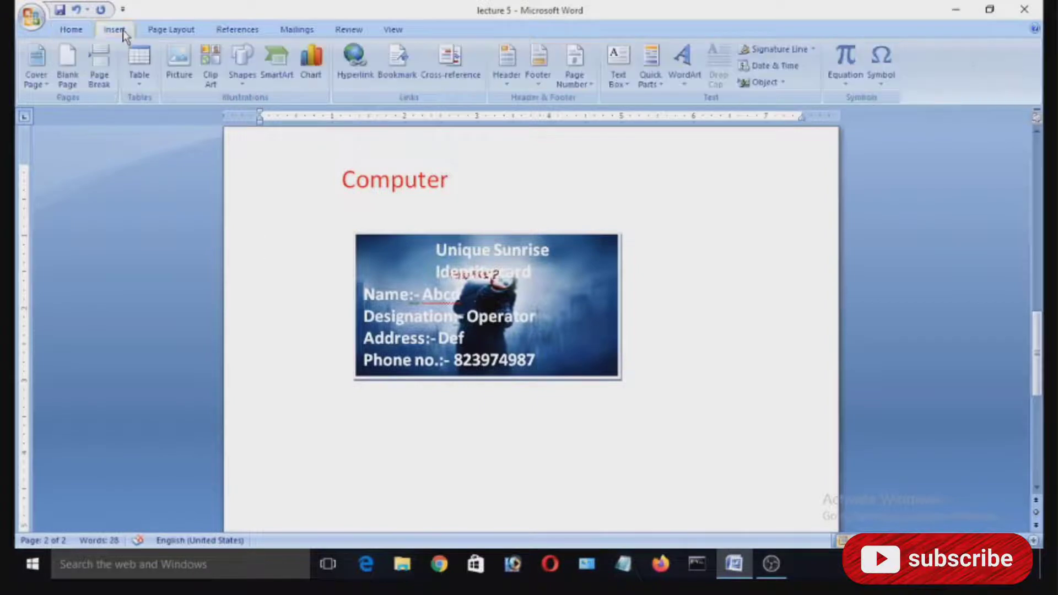
# - Insert the Unique Sunrise (1) picture from Downloads onto page 2 beside the card
pyautogui.click(192, 76)
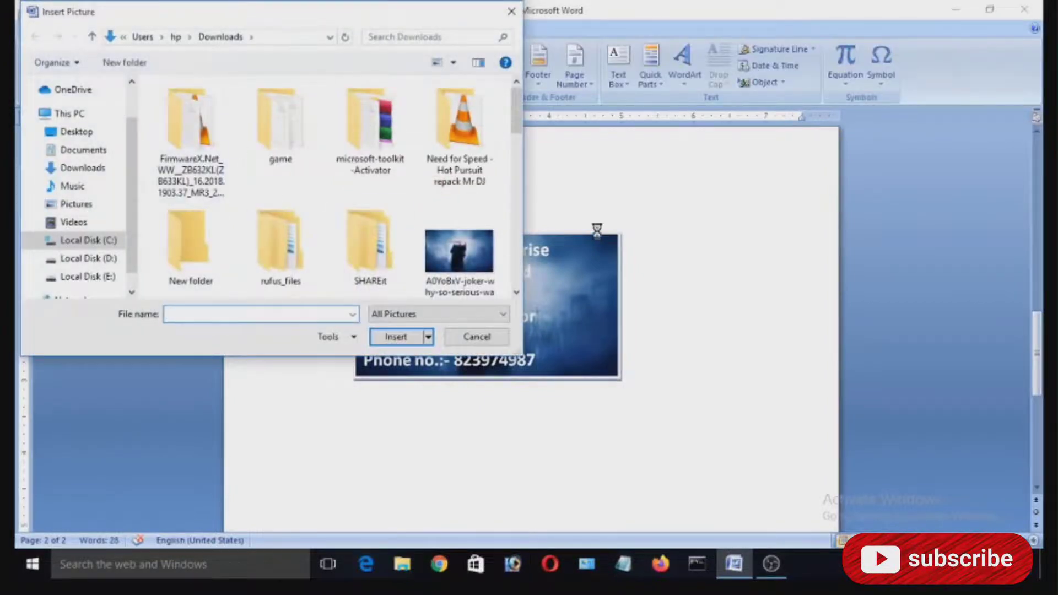
pyautogui.scroll(-2, 514, 117)
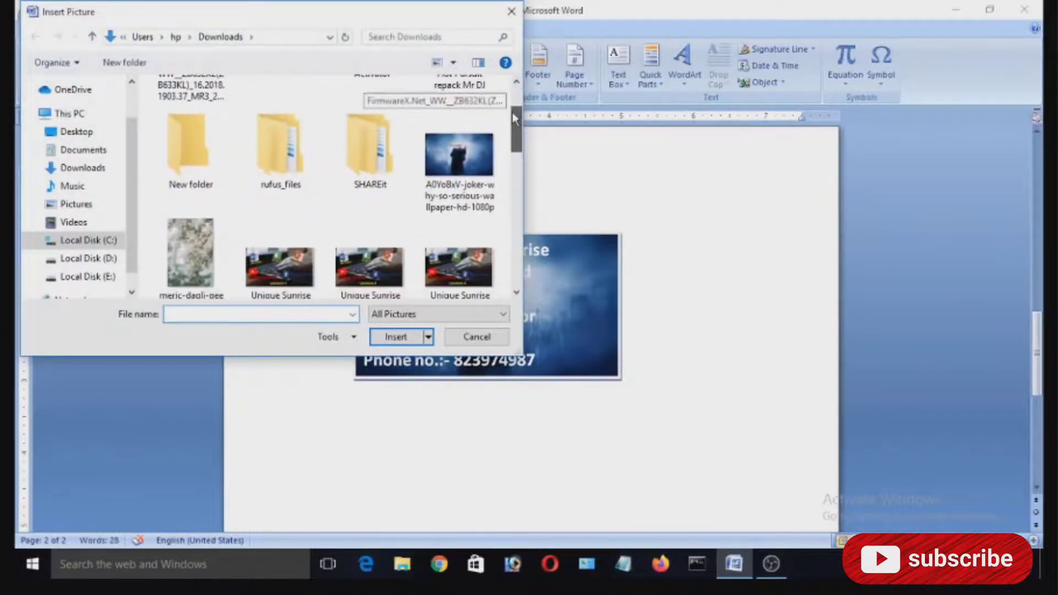
pyautogui.scroll(-1, 514, 118)
pyautogui.scroll(-1, 514, 117)
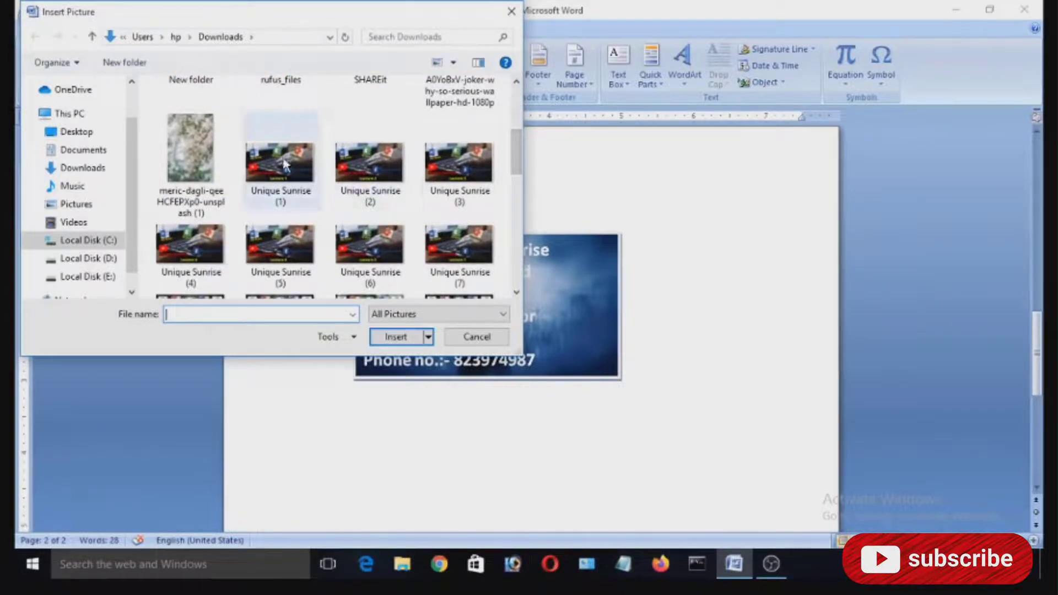
pyautogui.click(284, 163)
pyautogui.click(409, 337)
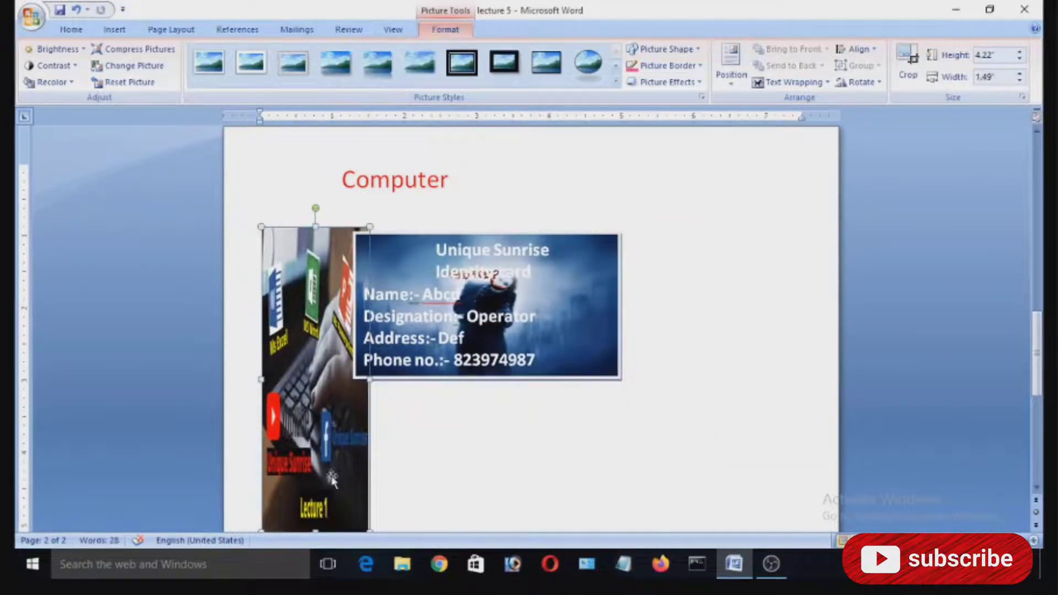
# - Shorten the picture to about 1.82 inches and set its wrapping to In Front of Text
pyautogui.scroll(-2, 333, 479)
pyautogui.moveTo(316, 461); pyautogui.dragTo(316, 287)
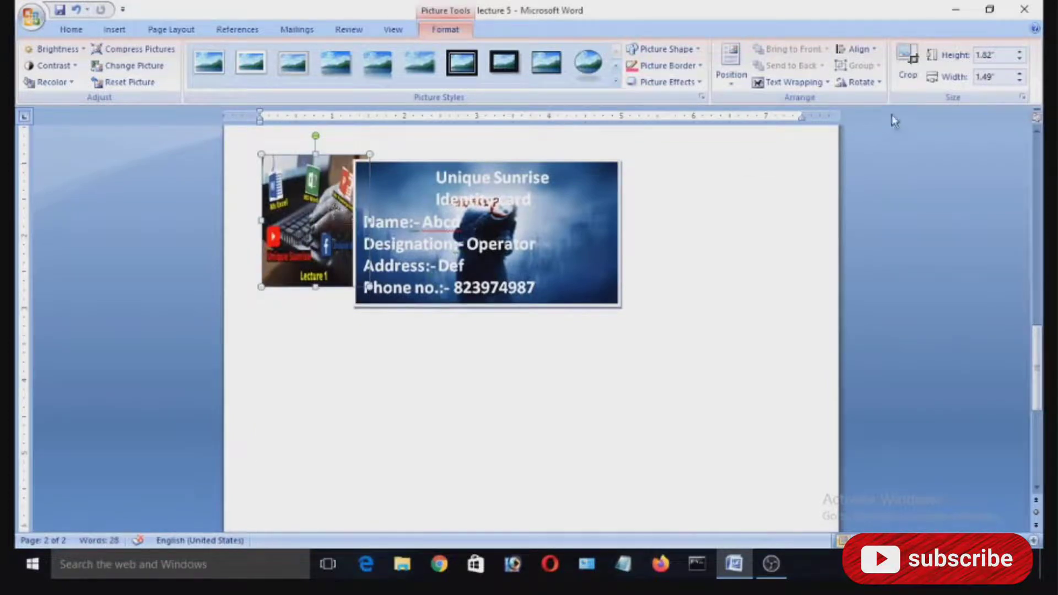
pyautogui.click(794, 82)
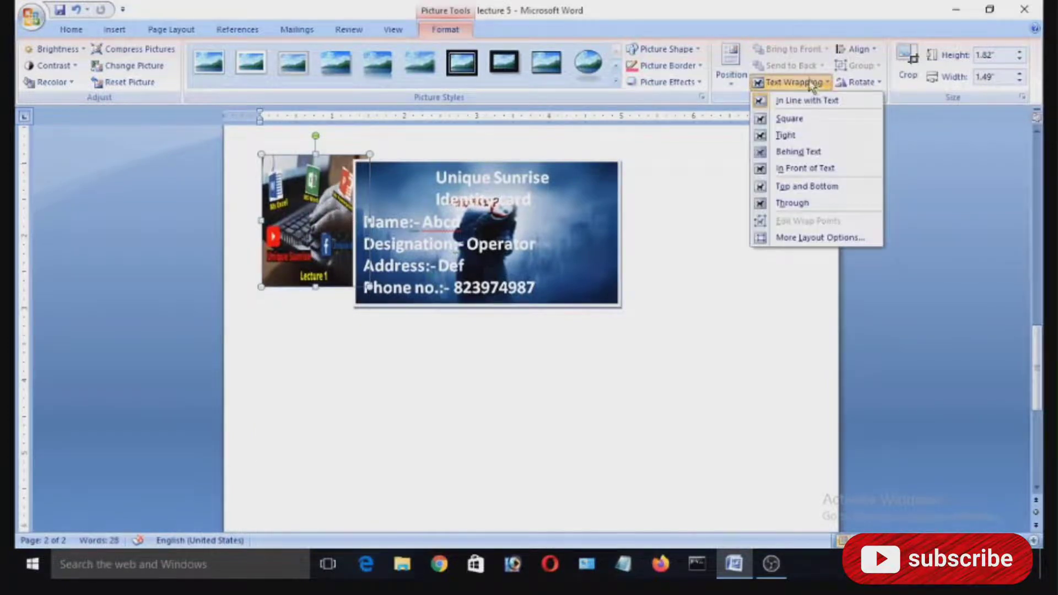
pyautogui.click(820, 169)
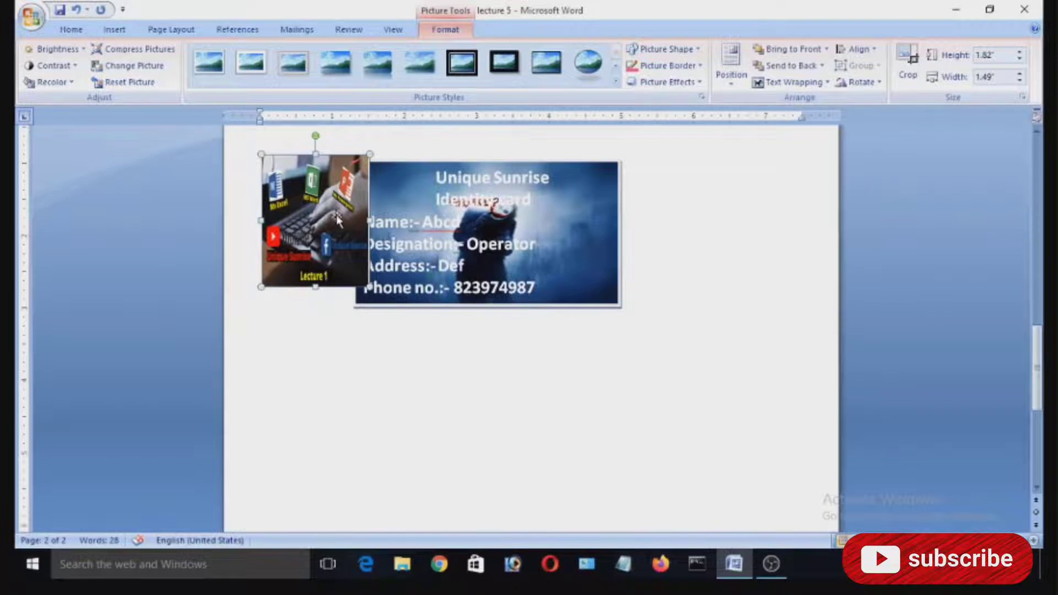
# - Move the picture onto the card's right side and shrink it to about 1.22 by 1 inch
pyautogui.moveTo(338, 220); pyautogui.dragTo(612, 249)
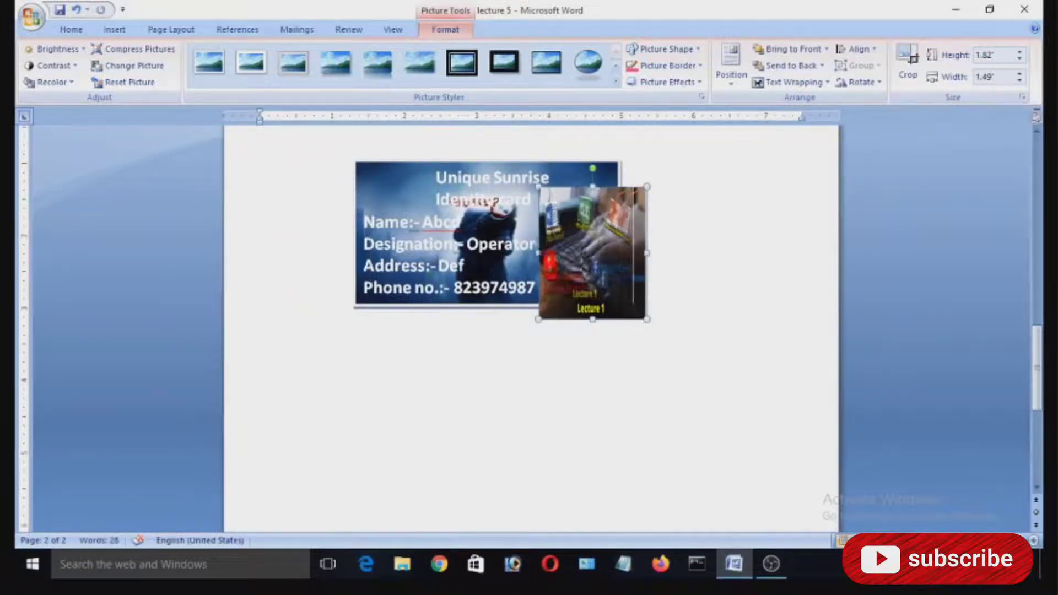
pyautogui.moveTo(648, 319); pyautogui.dragTo(590, 229)
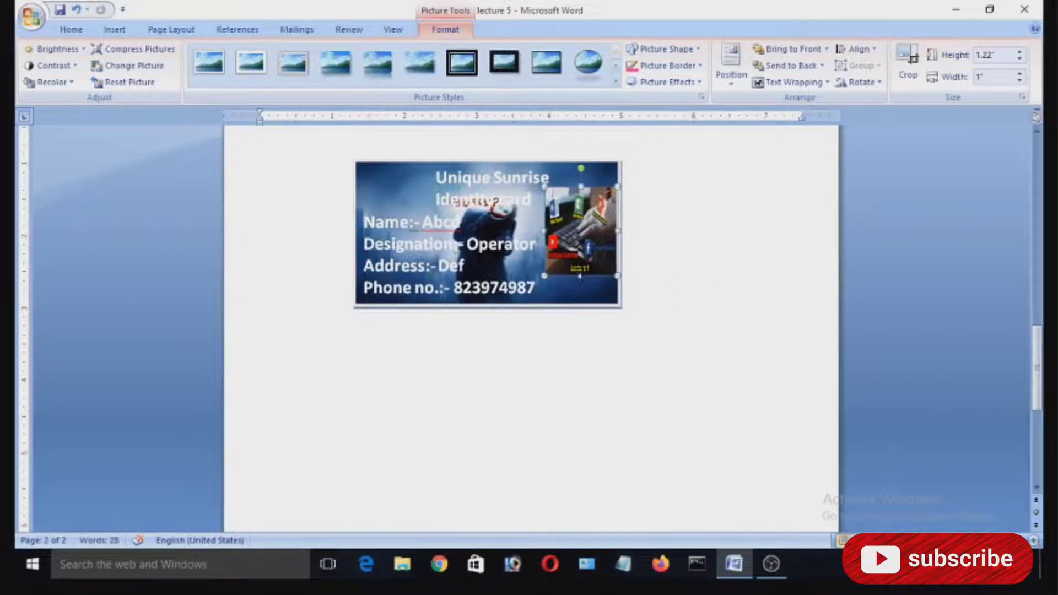
pyautogui.moveTo(580, 275); pyautogui.dragTo(580, 266)
pyautogui.click(722, 266)
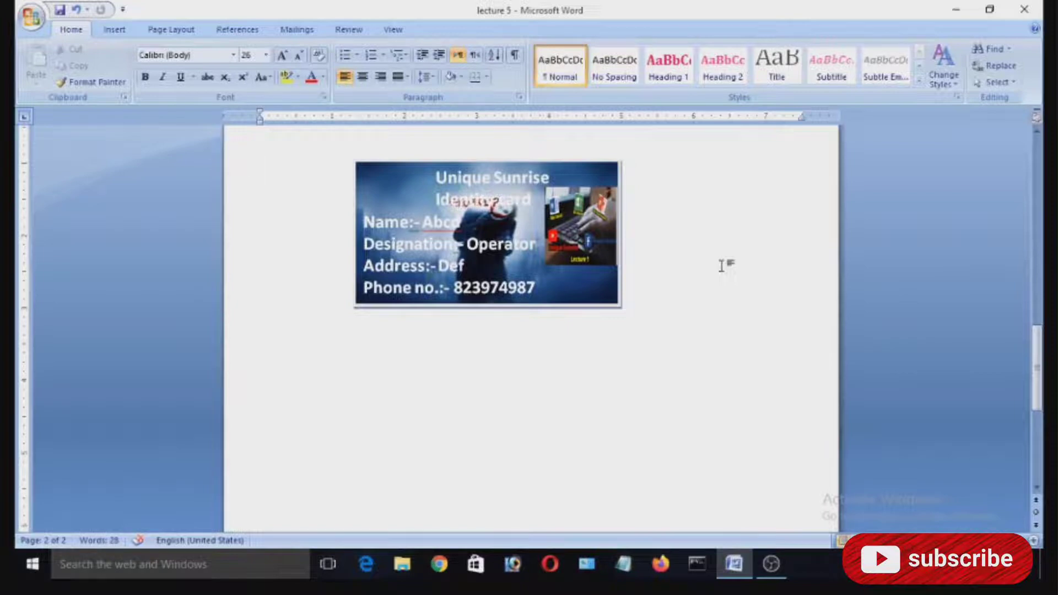
# - Draw a new text box just below the identity card
pyautogui.click(116, 30)
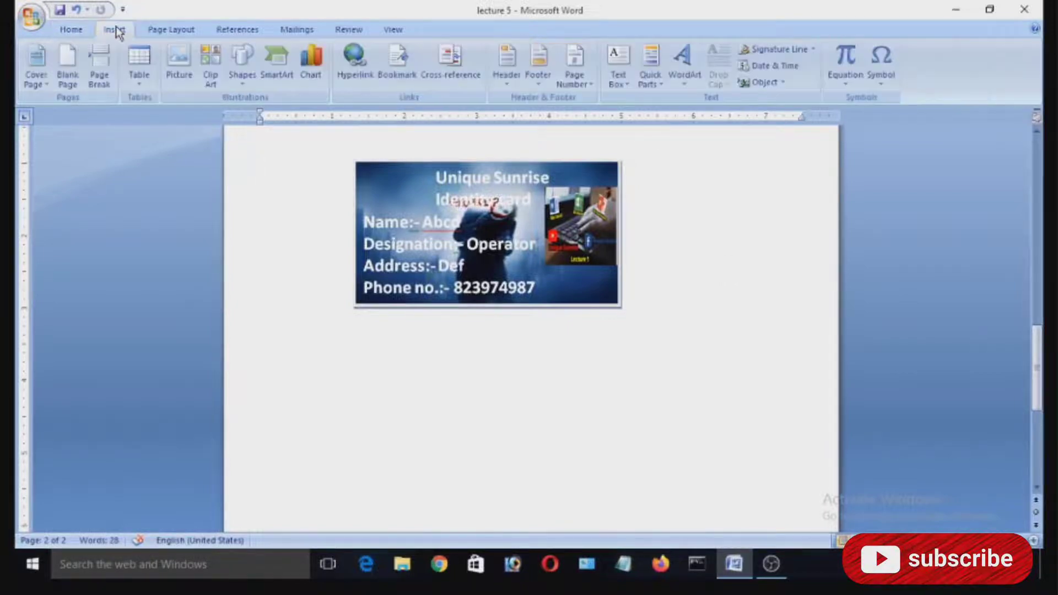
pyautogui.click(630, 80)
pyautogui.click(683, 379)
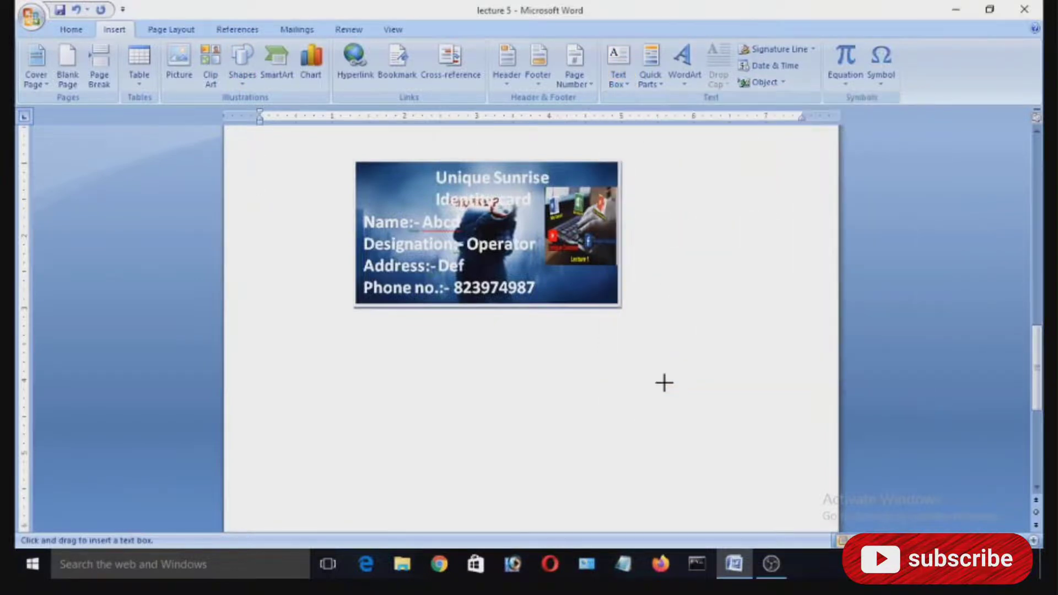
pyautogui.moveTo(583, 345); pyautogui.dragTo(712, 403)
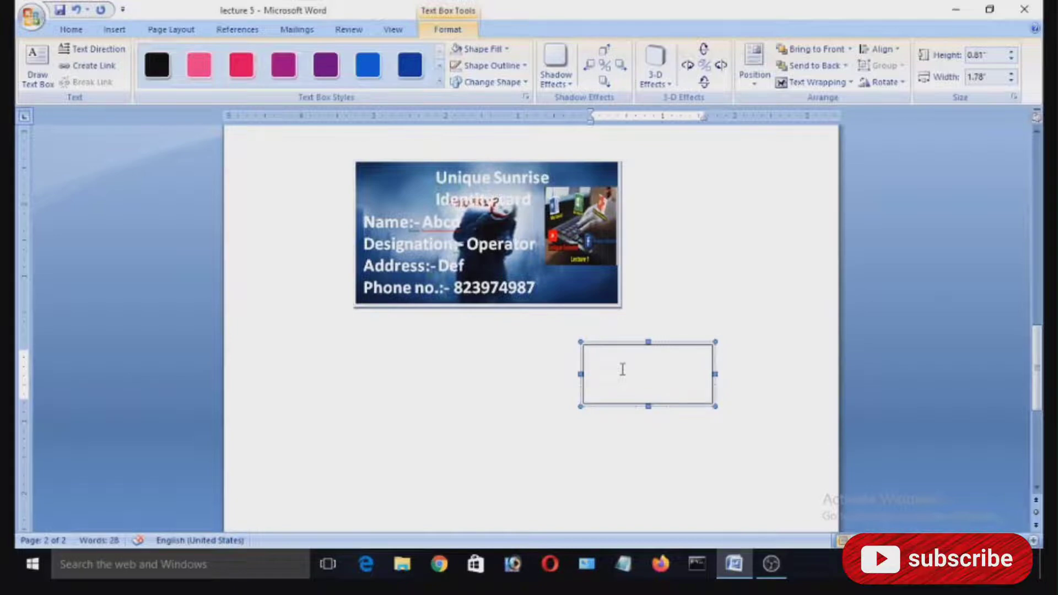
# - Type 'Unique Sunrise' and 'Office' on two lines in the new box
pyautogui.write('Uni')
pyautogui.write('q')
pyautogui.write('ue S')
pyautogui.write('unr')
pyautogui.write('ise')
pyautogui.press('Return')
pyautogui.write('O')
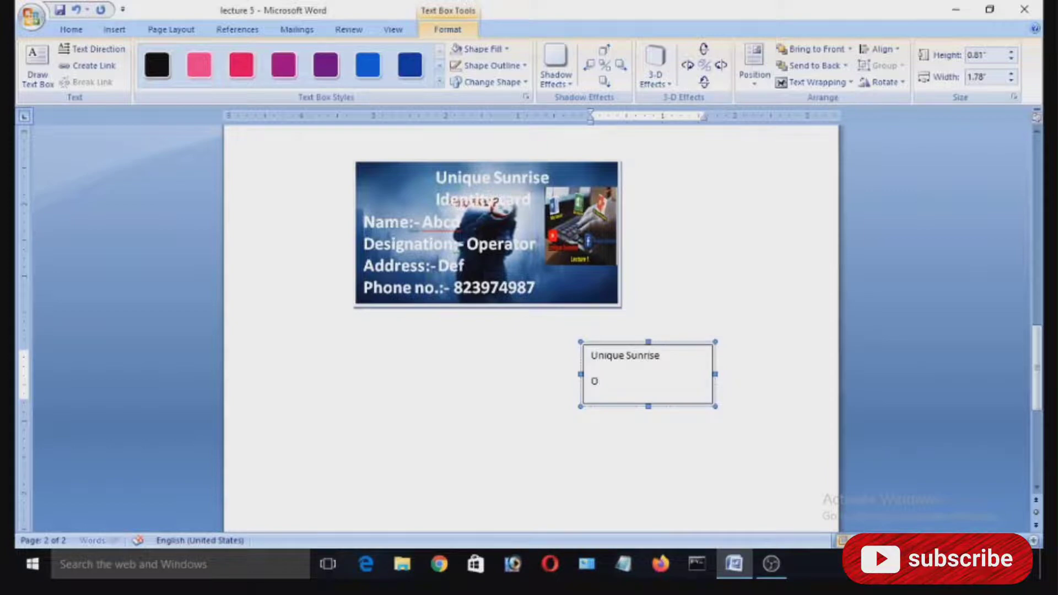
pyautogui.write('ffice')
# - Indent Office, give both lines 1.0 spacing with no space after, and make them bold red
pyautogui.click(591, 381)
pyautogui.moveTo(609, 356); pyautogui.dragTo(625, 386)
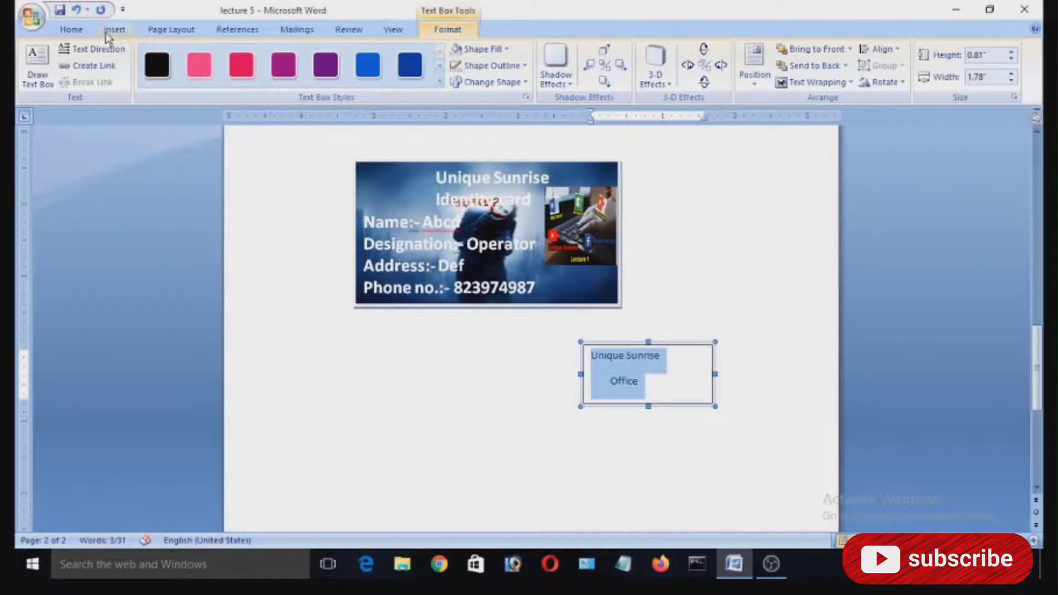
pyautogui.click(65, 32)
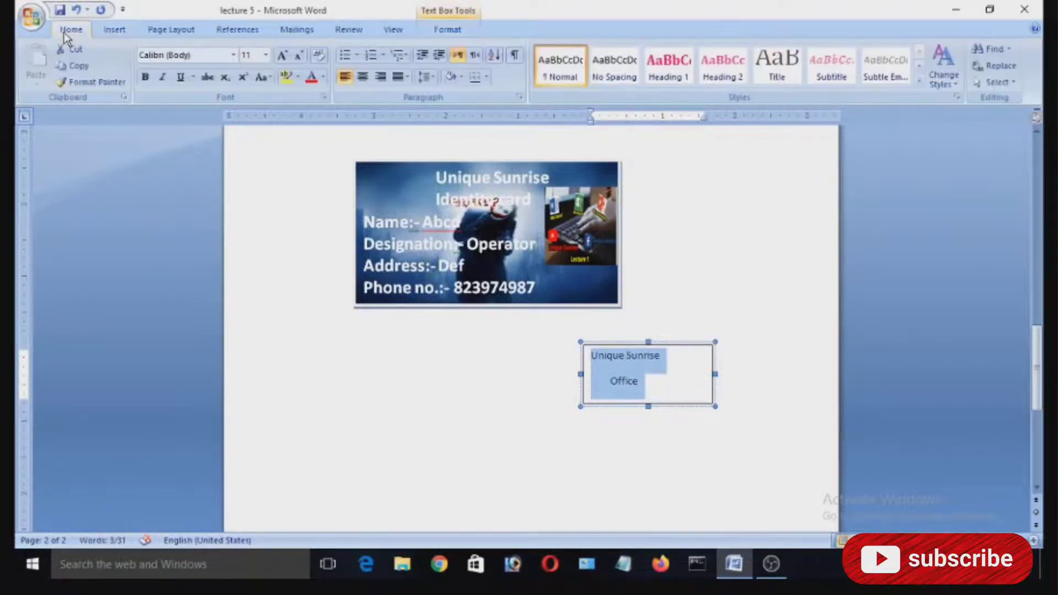
pyautogui.click(428, 77)
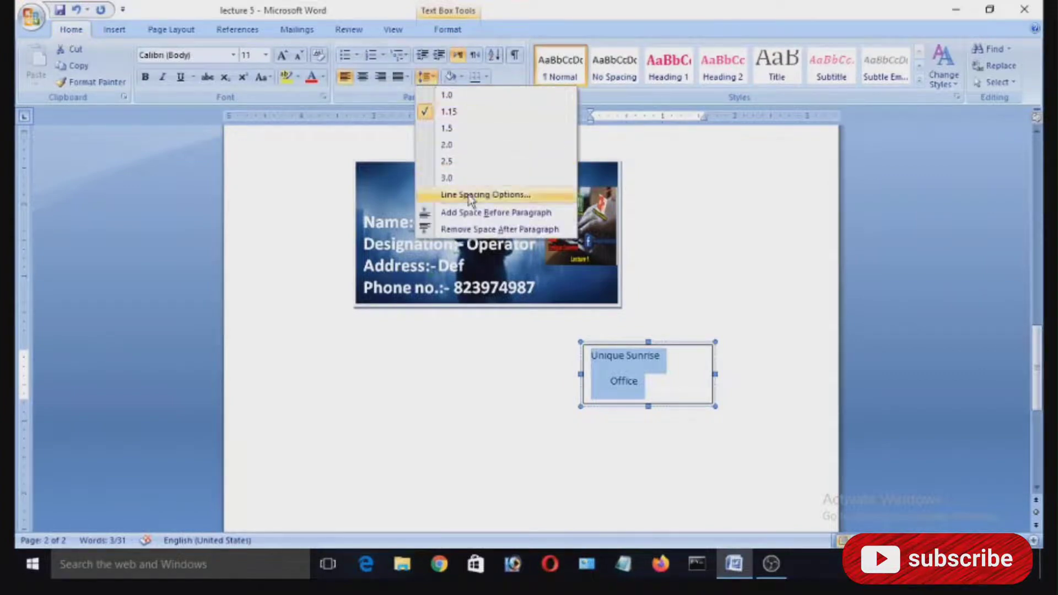
pyautogui.click(481, 229)
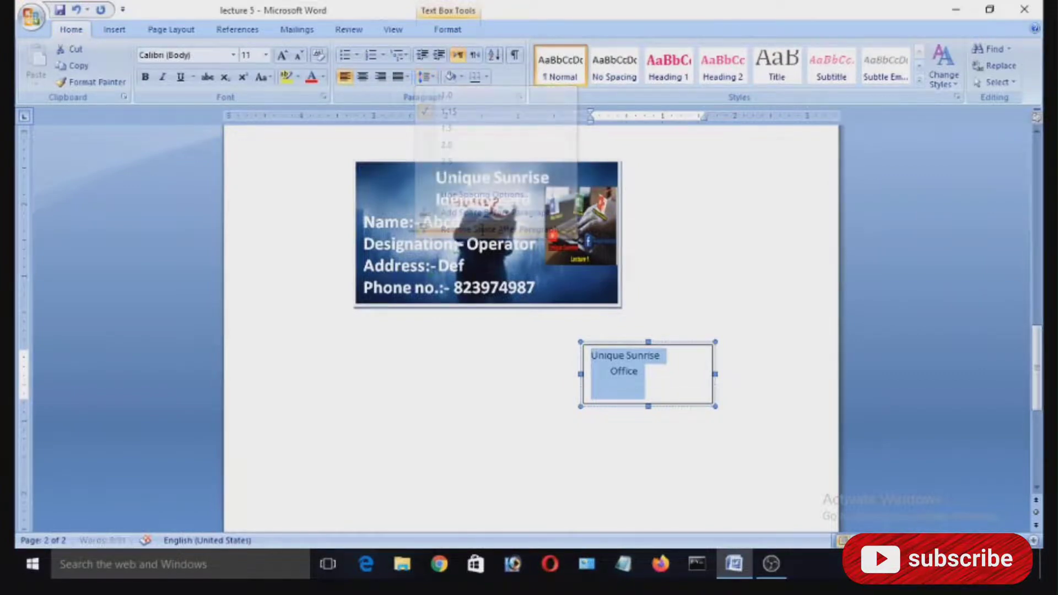
pyautogui.click(432, 81)
pyautogui.click(466, 100)
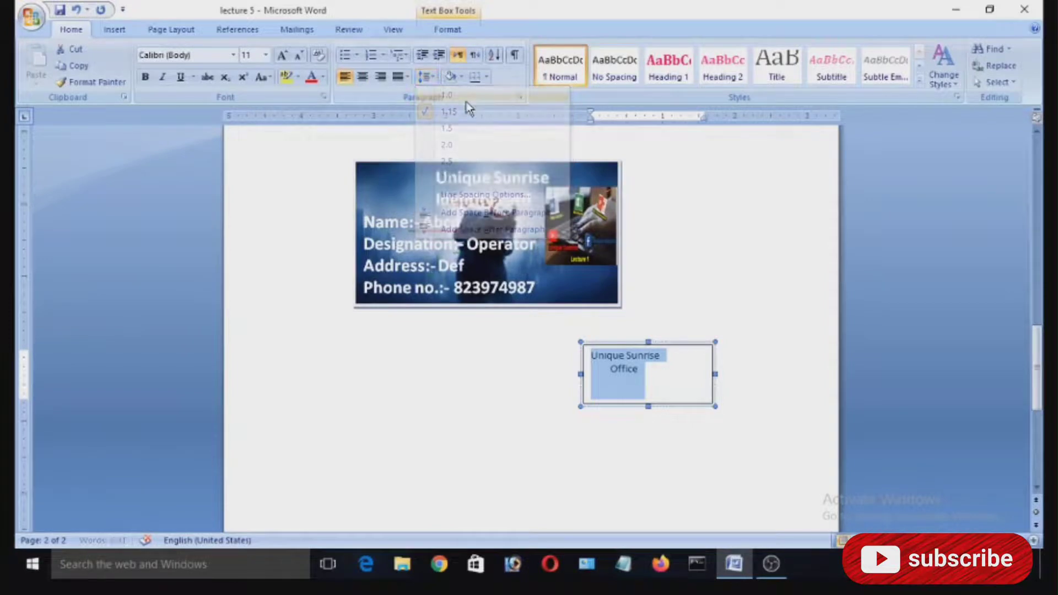
pyautogui.hotkey('ctrl', 'b')
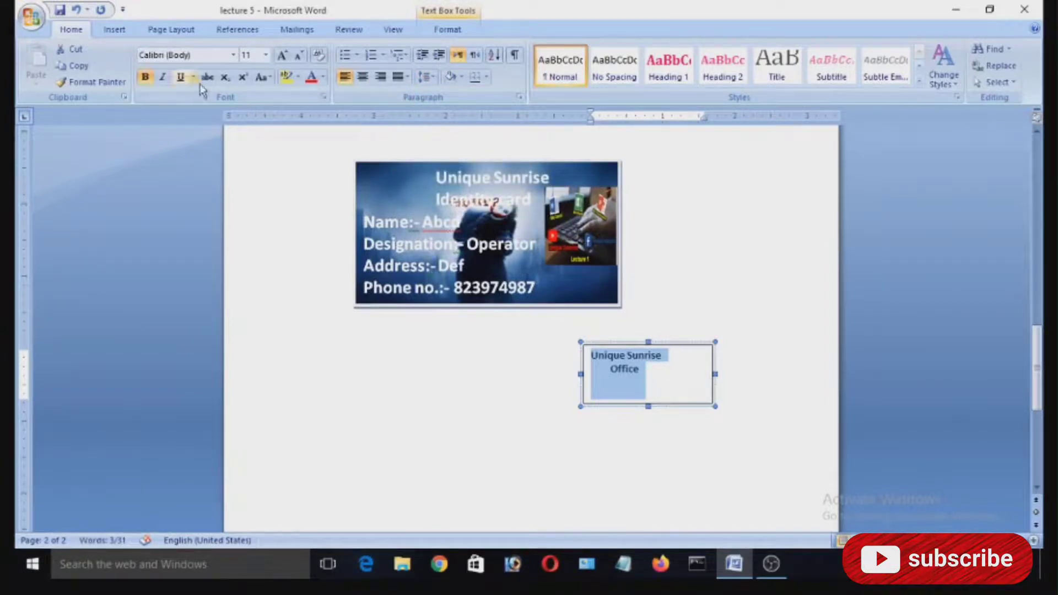
pyautogui.click(311, 79)
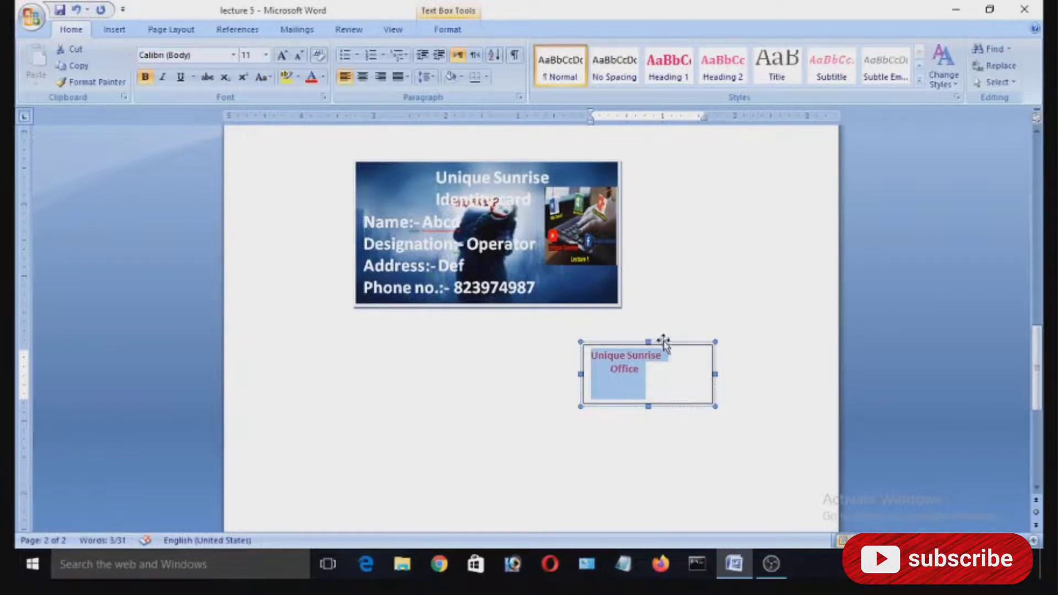
# - Position the red 'Unique Sunrise Office' stamp text box over the card's lower right corner
pyautogui.moveTo(664, 343); pyautogui.dragTo(610, 257)
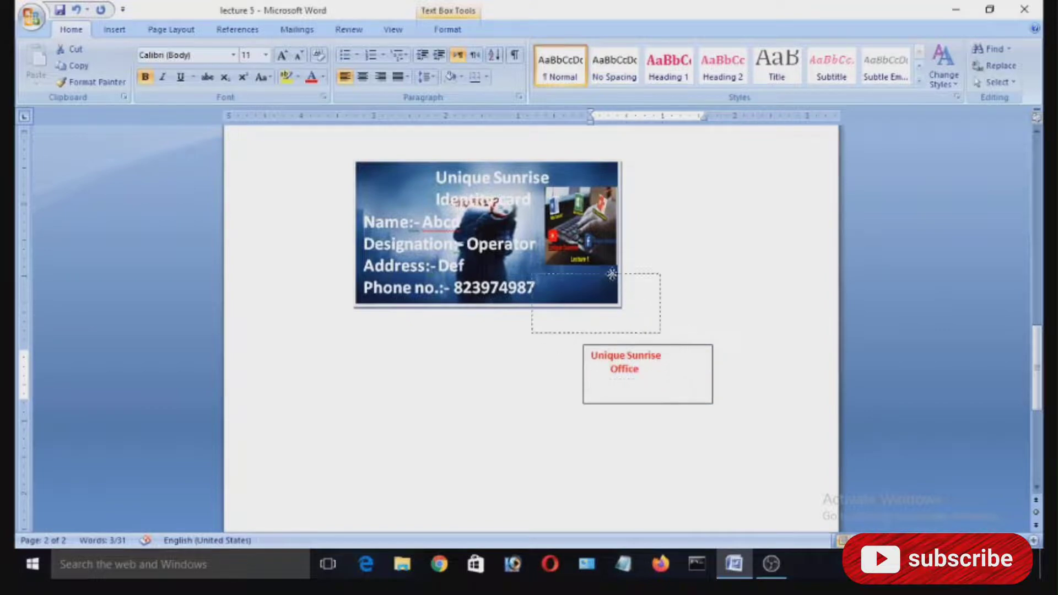
pyautogui.moveTo(611, 256); pyautogui.dragTo(612, 253)
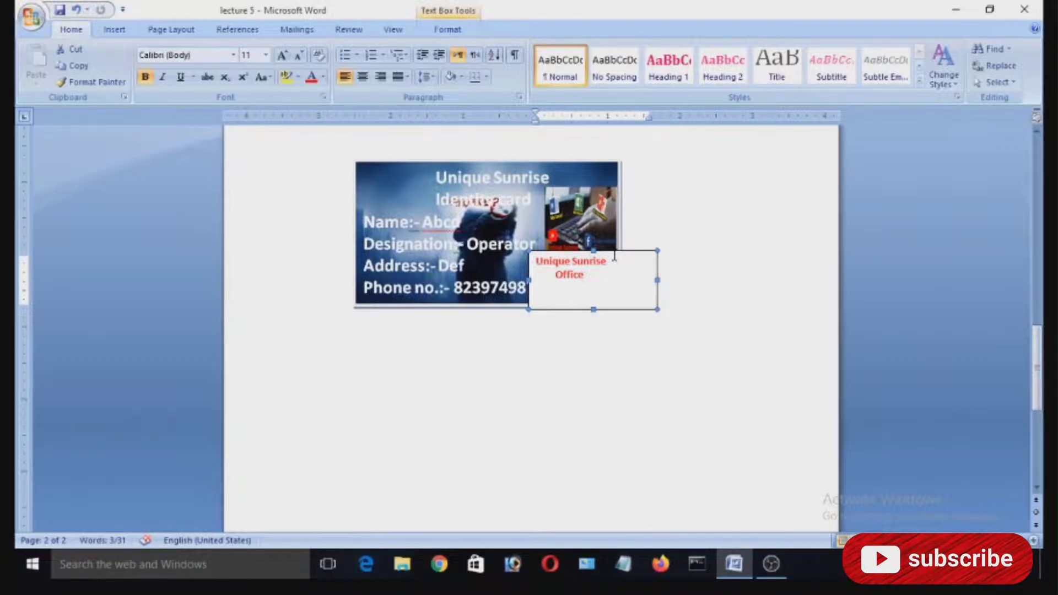
pyautogui.click(641, 271)
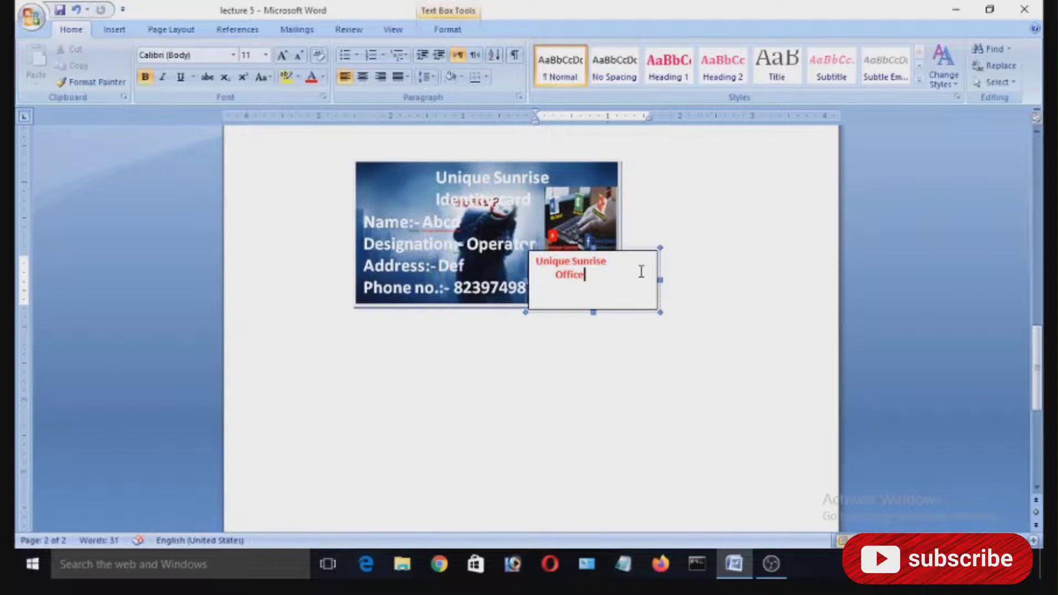
pyautogui.click(447, 29)
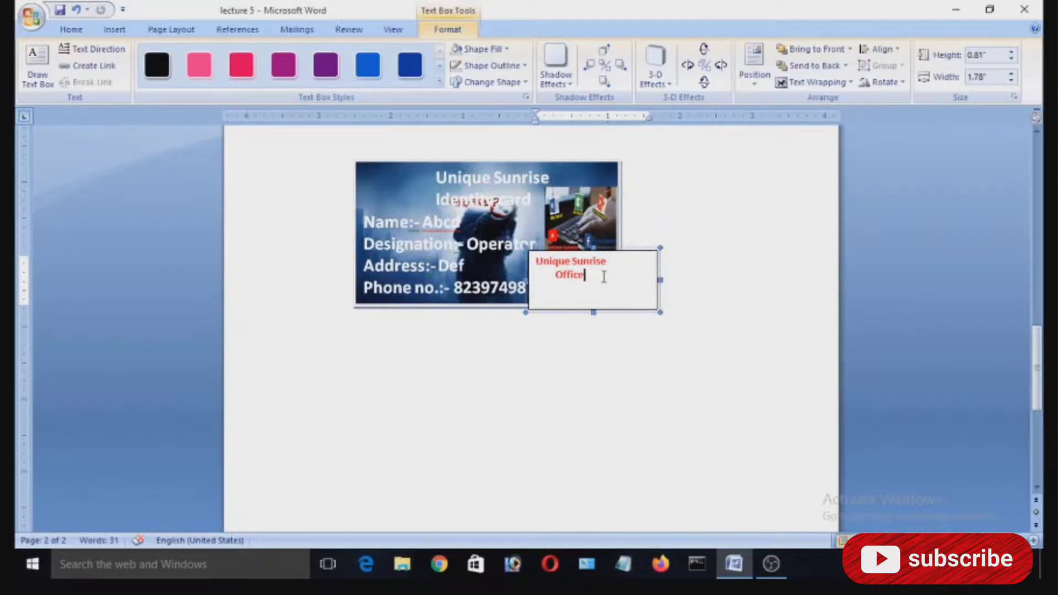
# - Give the stamp text box No Fill and No Outline, then deselect it
pyautogui.click(493, 49)
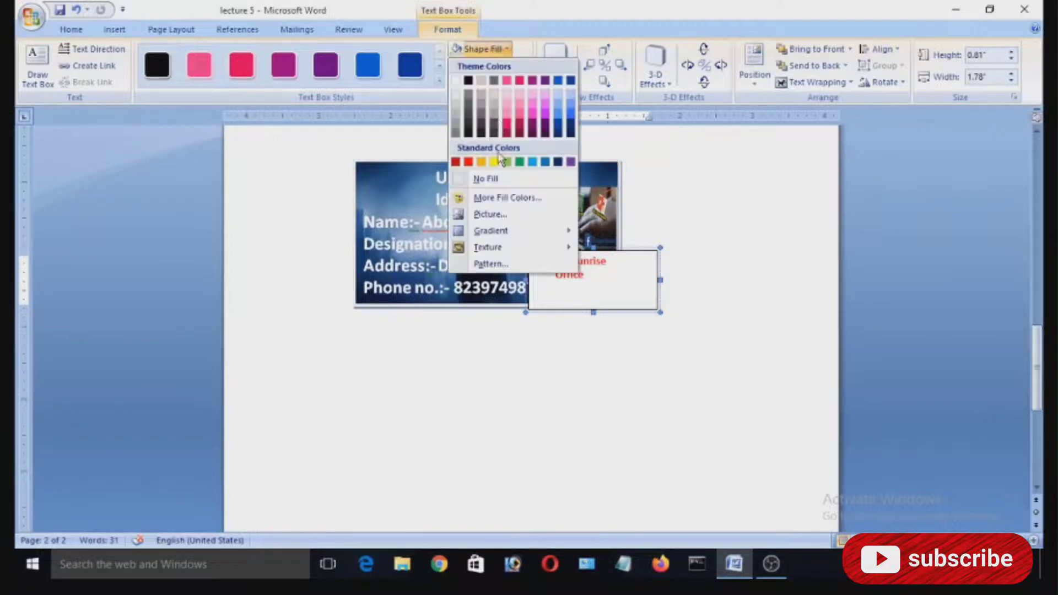
pyautogui.click(485, 178)
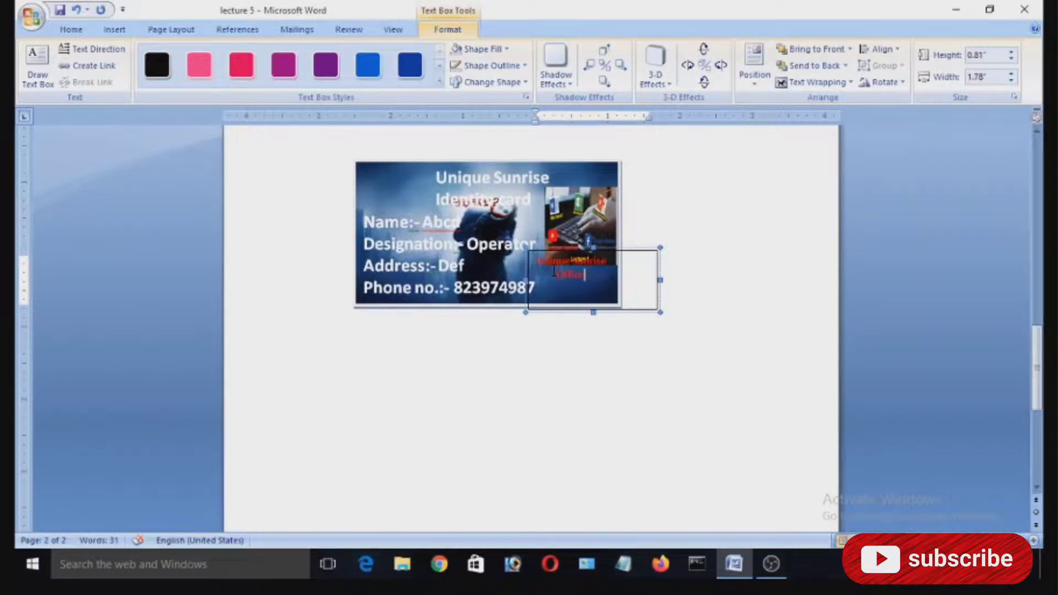
pyautogui.click(492, 70)
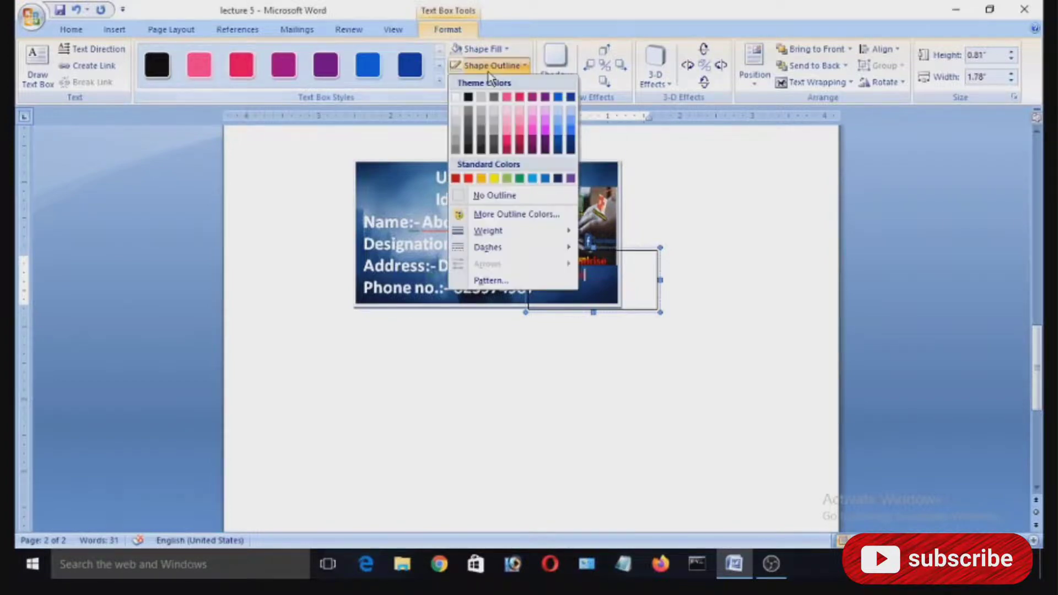
pyautogui.click(496, 196)
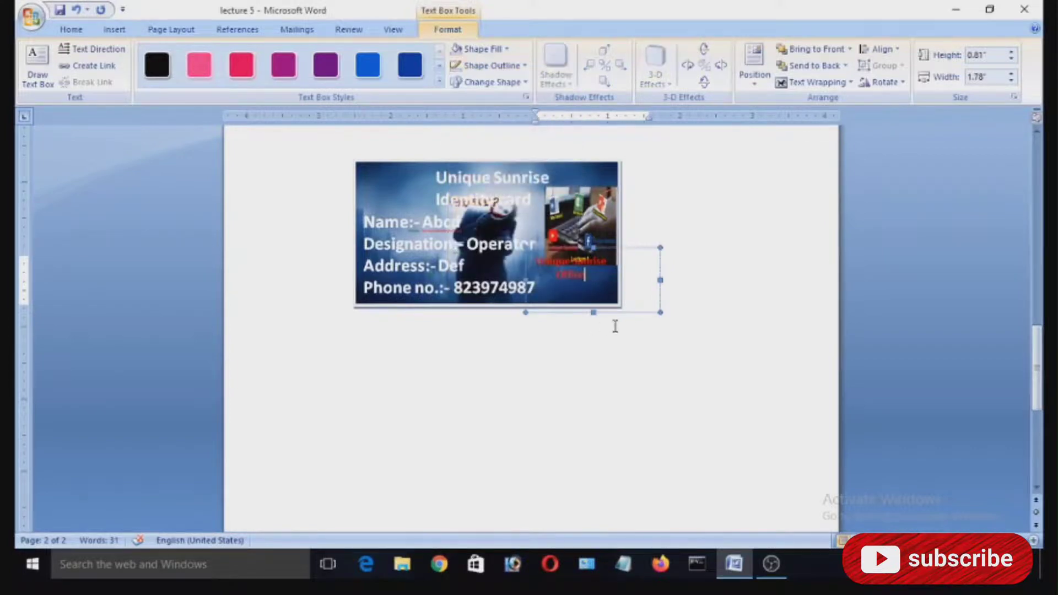
pyautogui.click(738, 280)
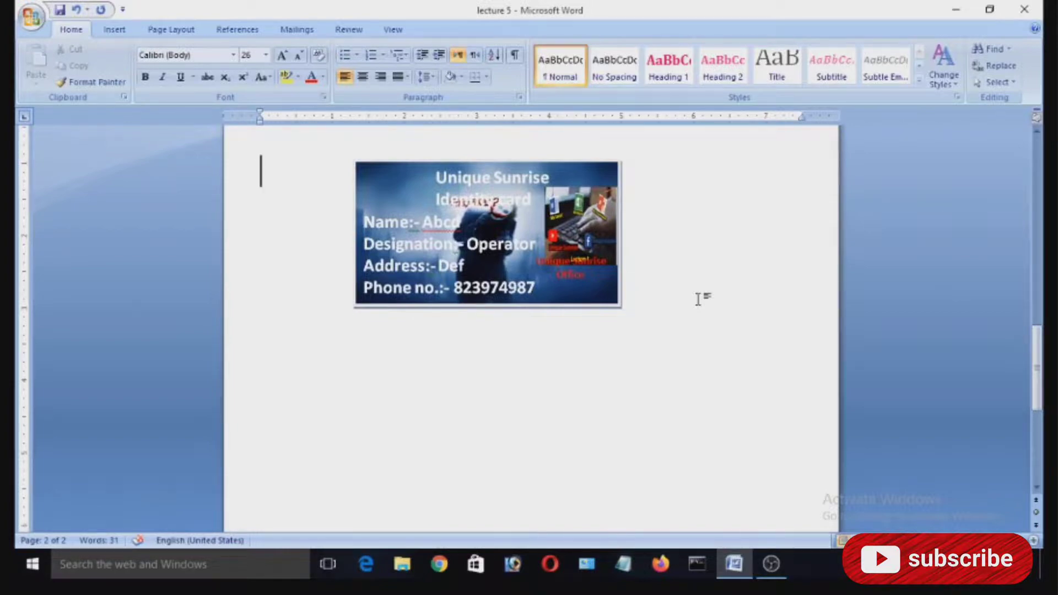
# - Draw a freehand Scribble signature, discard the failed first attempt, and redraw it below the card
pyautogui.click(112, 30)
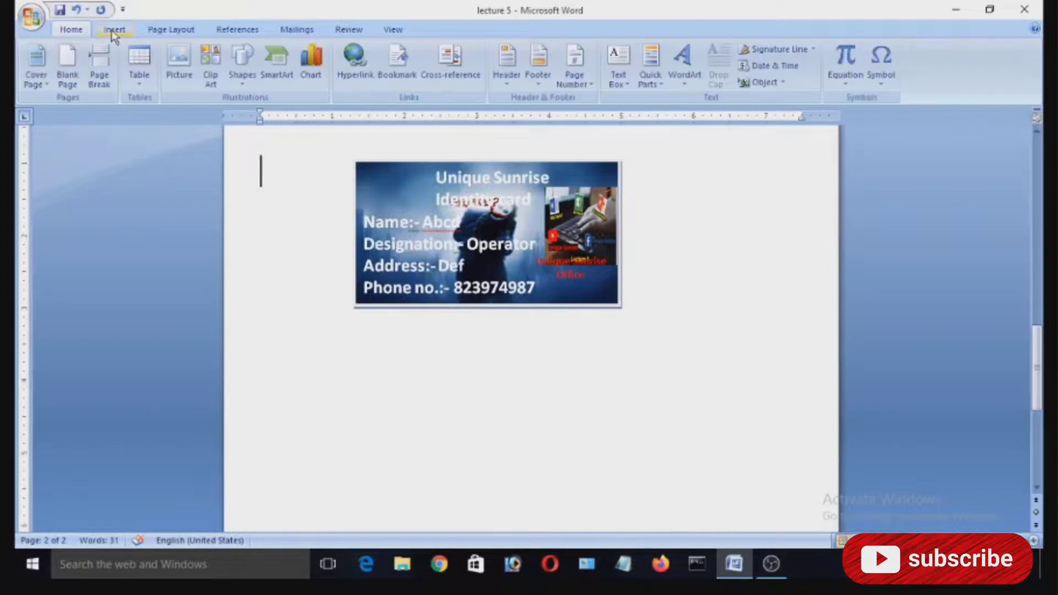
pyautogui.click(234, 77)
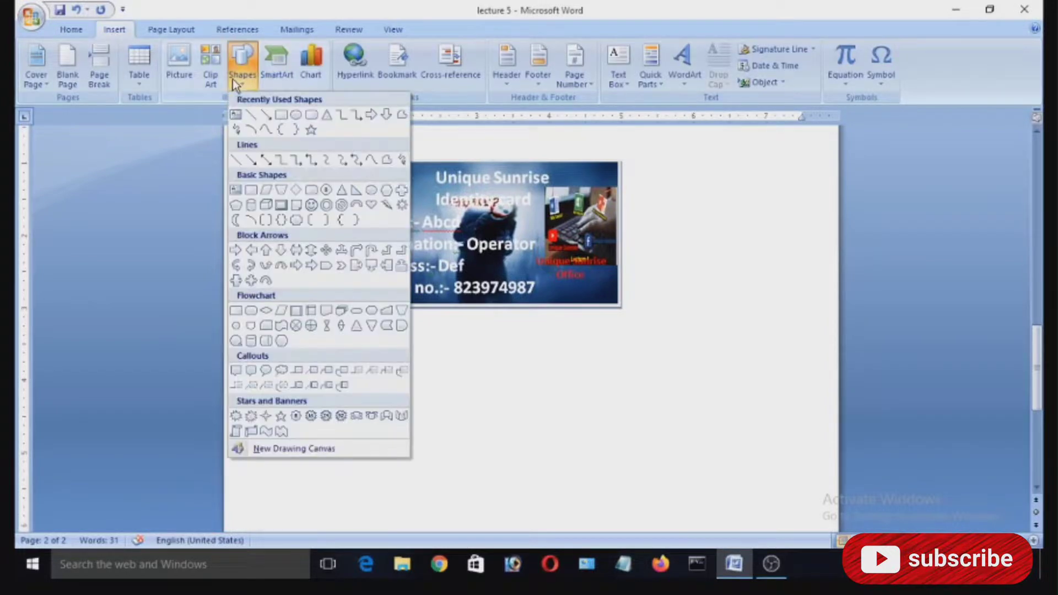
pyautogui.click(236, 130)
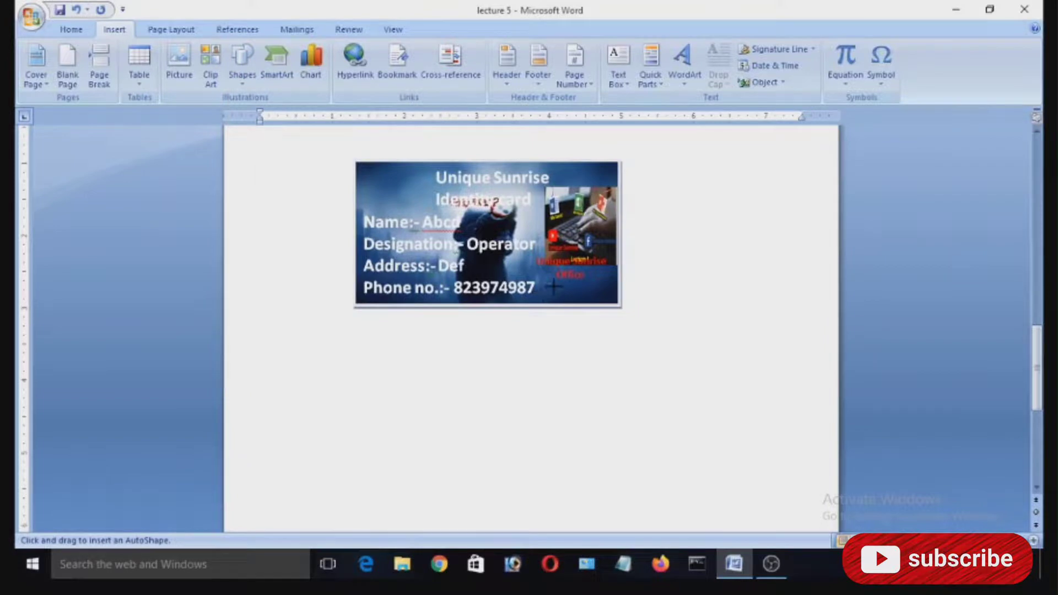
pyautogui.moveTo(553, 236); pyautogui.dragTo(565, 276)
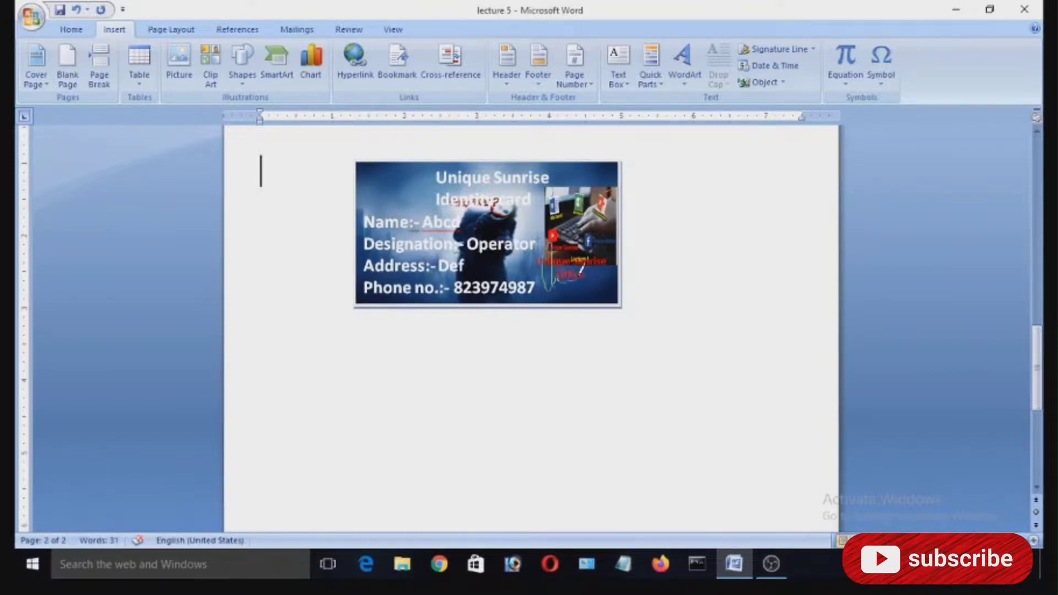
pyautogui.moveTo(564, 275); pyautogui.dragTo(571, 286)
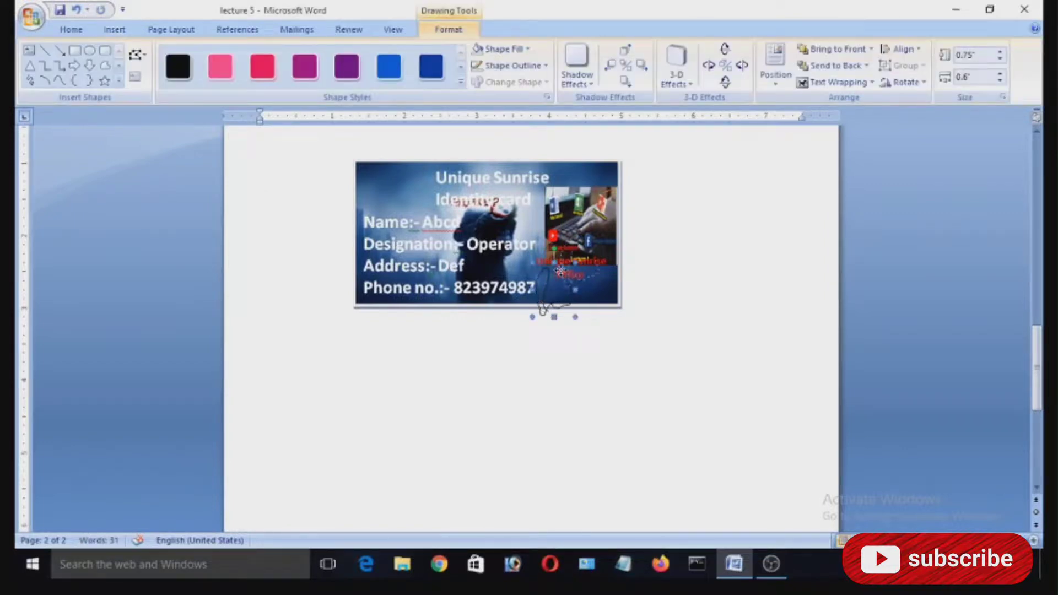
pyautogui.press('Delete')
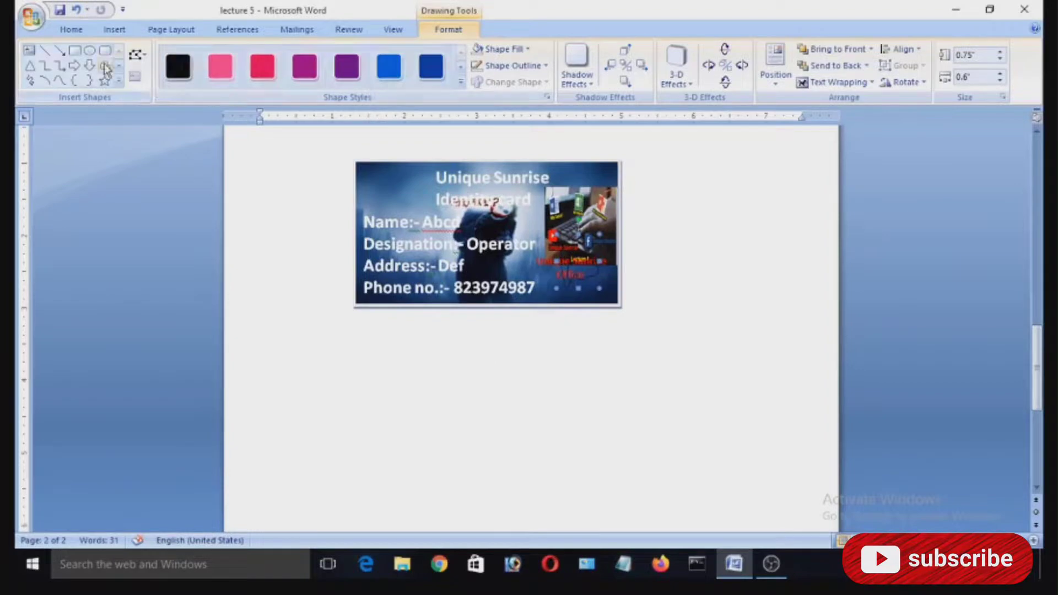
pyautogui.click(31, 81)
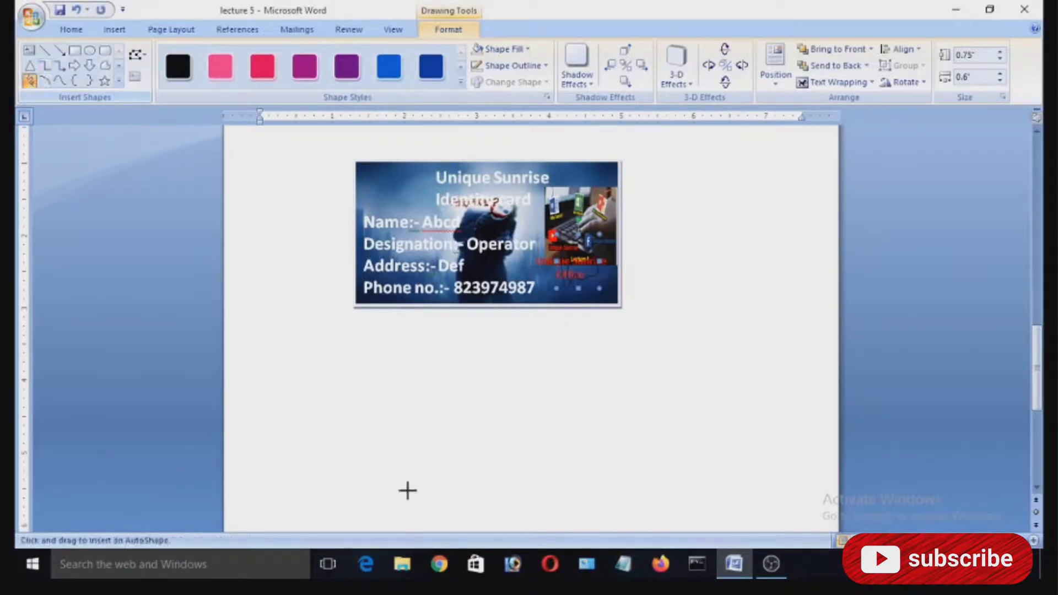
pyautogui.moveTo(504, 386)
pyautogui.mouseDown()
pyautogui.moveTo(513, 406)
pyautogui.moveTo(563, 394)
pyautogui.moveTo(552, 423)
pyautogui.moveTo(582, 411)
pyautogui.mouseUp()
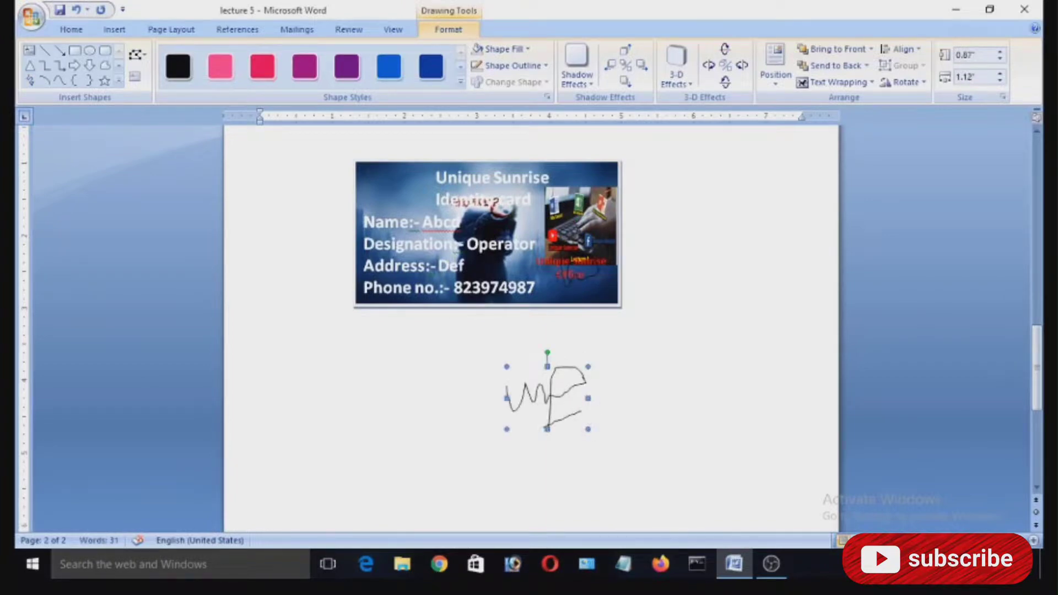
pyautogui.click(572, 283)
# - Move the signature onto the card's lower right, shrink it to 0.73" by 0.79", and recolour its outline
pyautogui.click(556, 347)
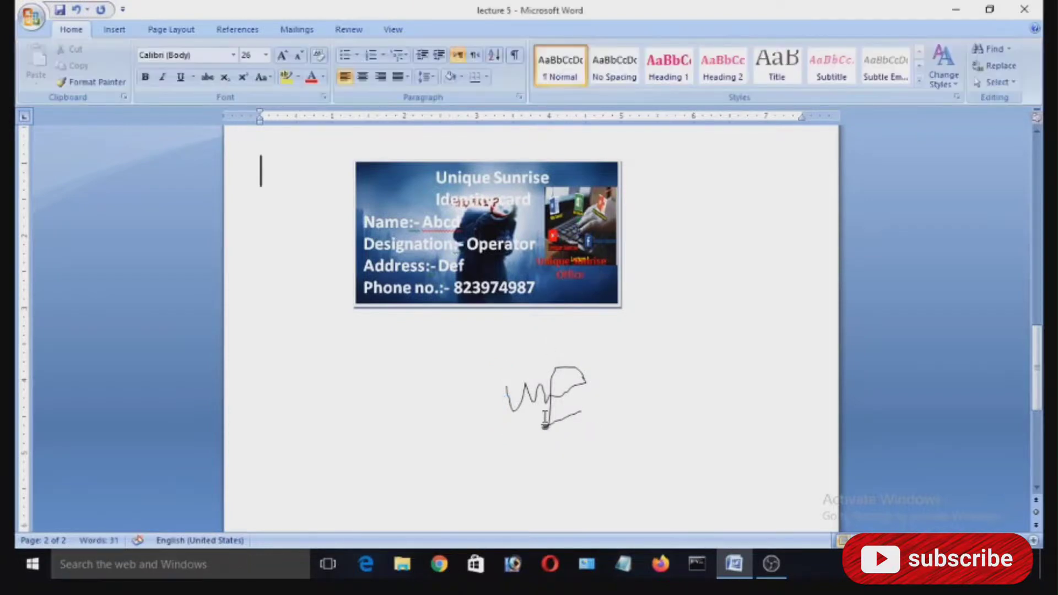
pyautogui.click(540, 394)
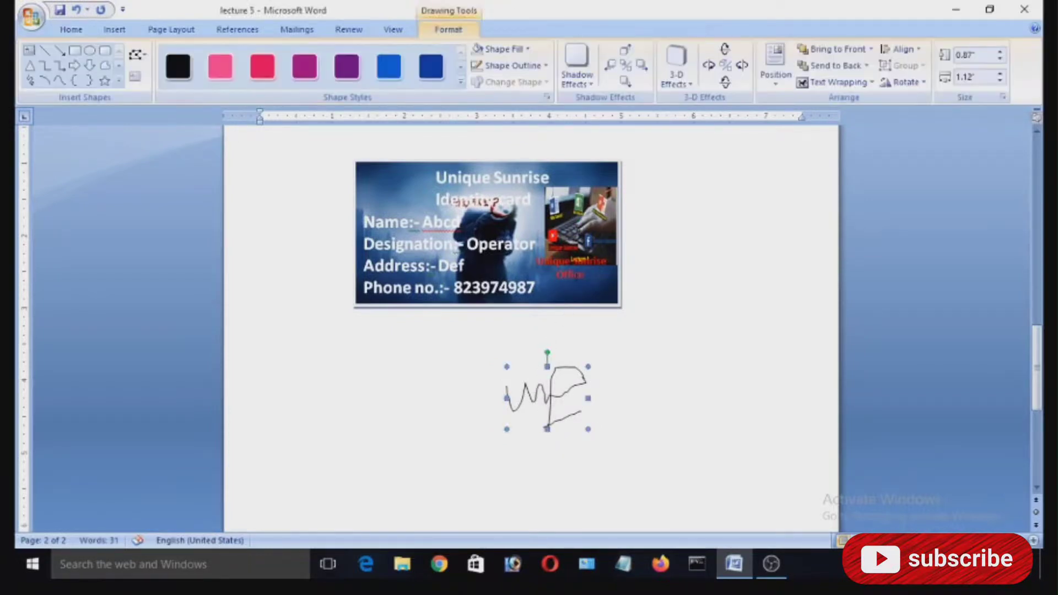
pyautogui.moveTo(537, 386); pyautogui.dragTo(565, 259)
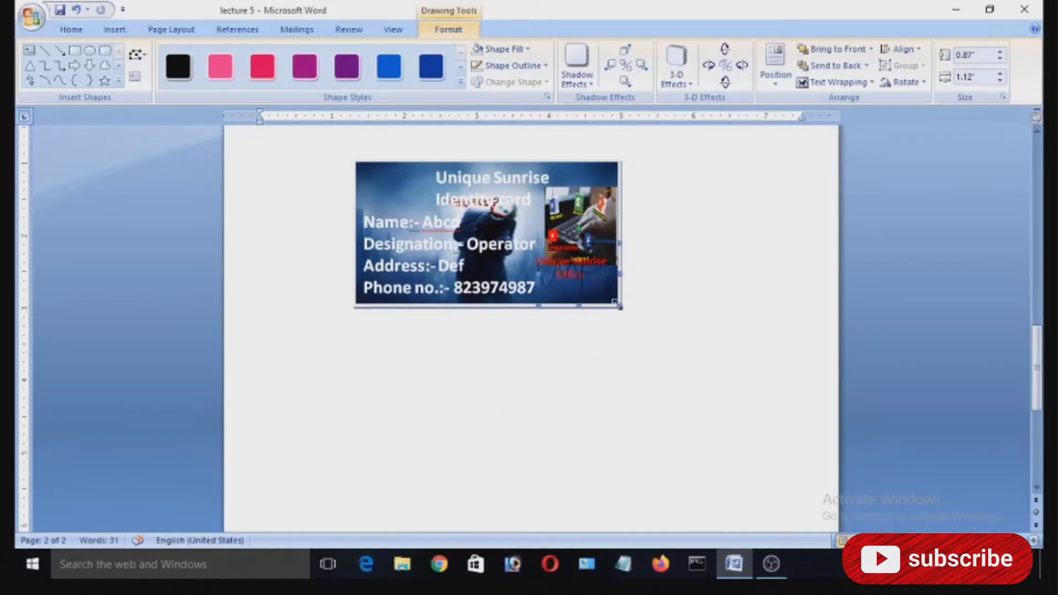
pyautogui.moveTo(599, 305); pyautogui.dragTo(597, 296)
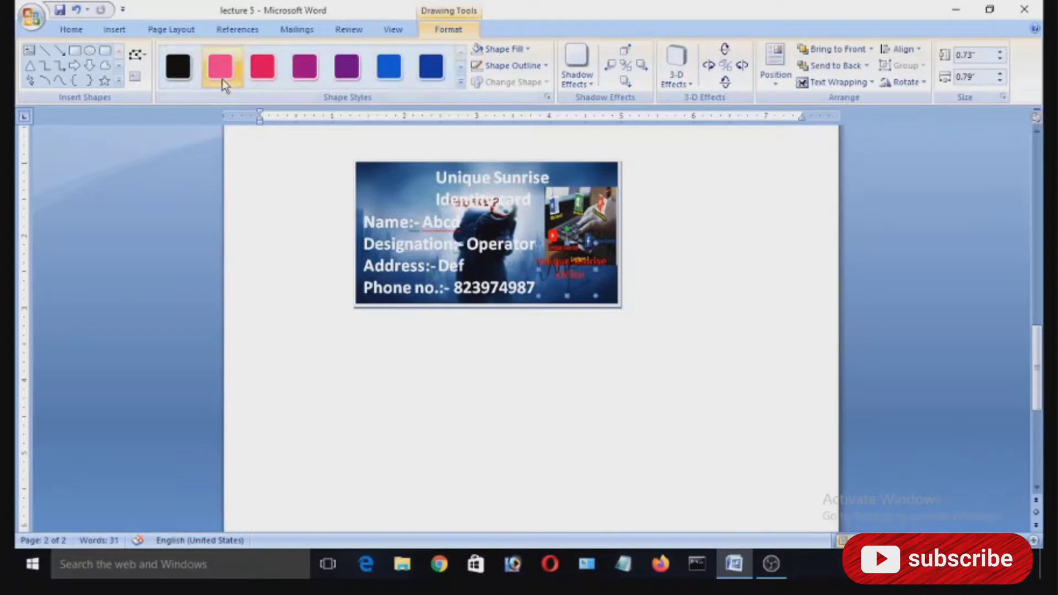
pyautogui.click(528, 65)
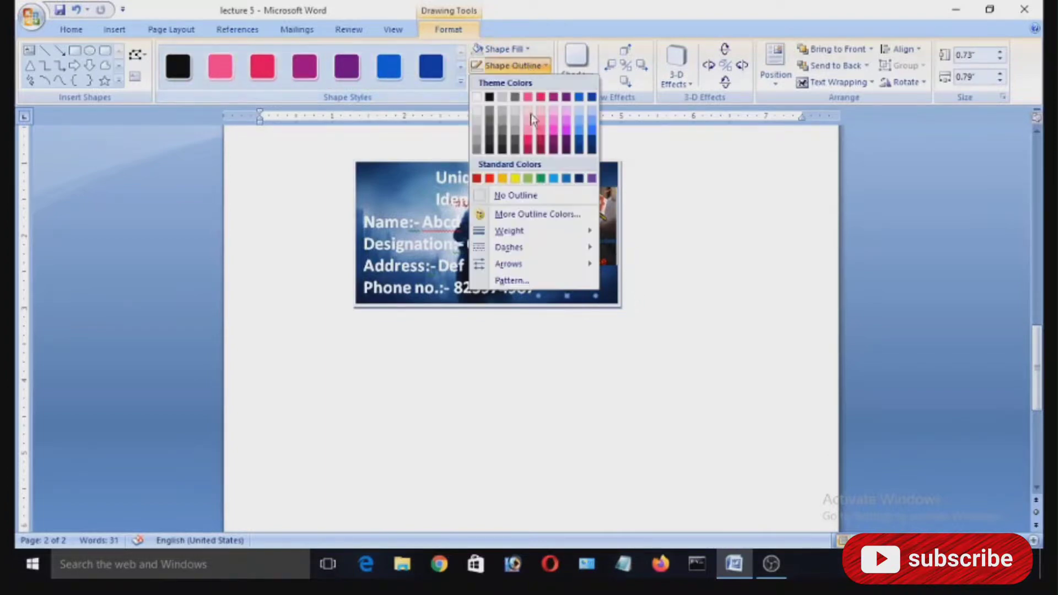
pyautogui.click(520, 177)
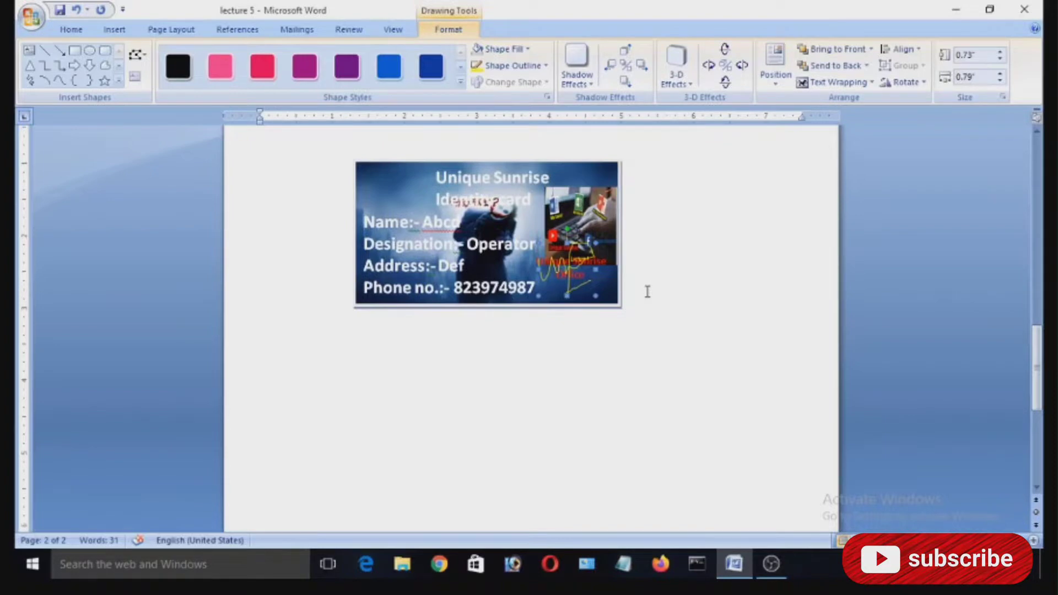
# - Ctrl-drag the picture-filled card text box down to drop a copy below the original
pyautogui.moveTo(388, 200); pyautogui.dragTo(518, 201)
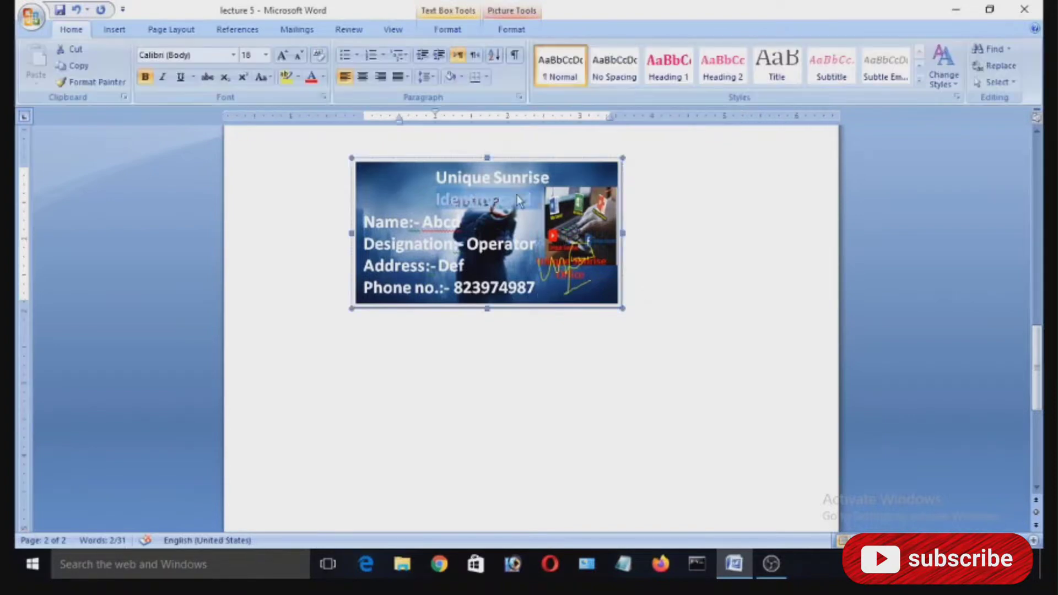
pyautogui.click(594, 162)
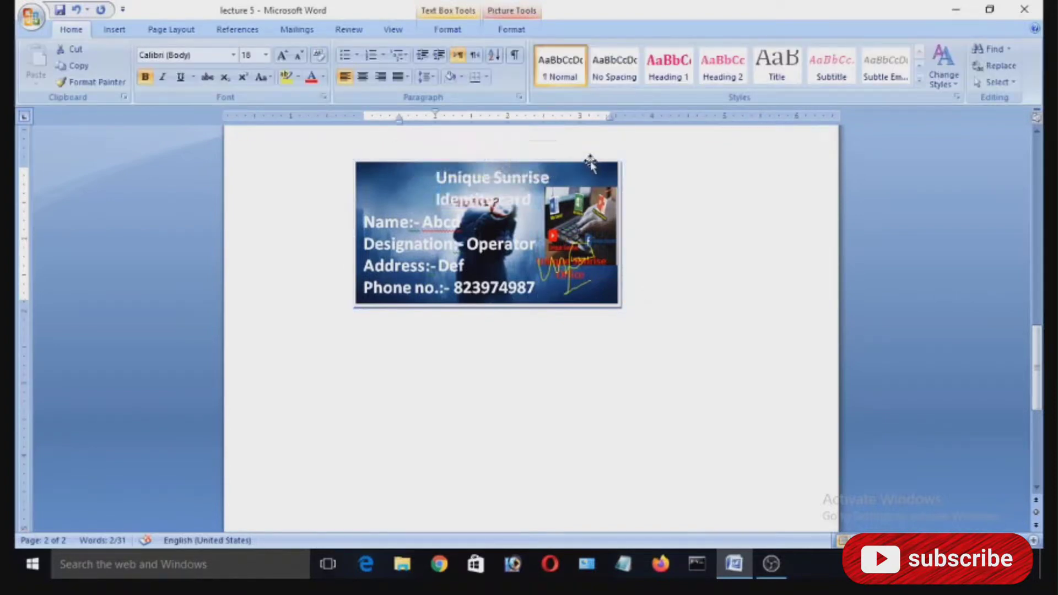
pyautogui.click(590, 162)
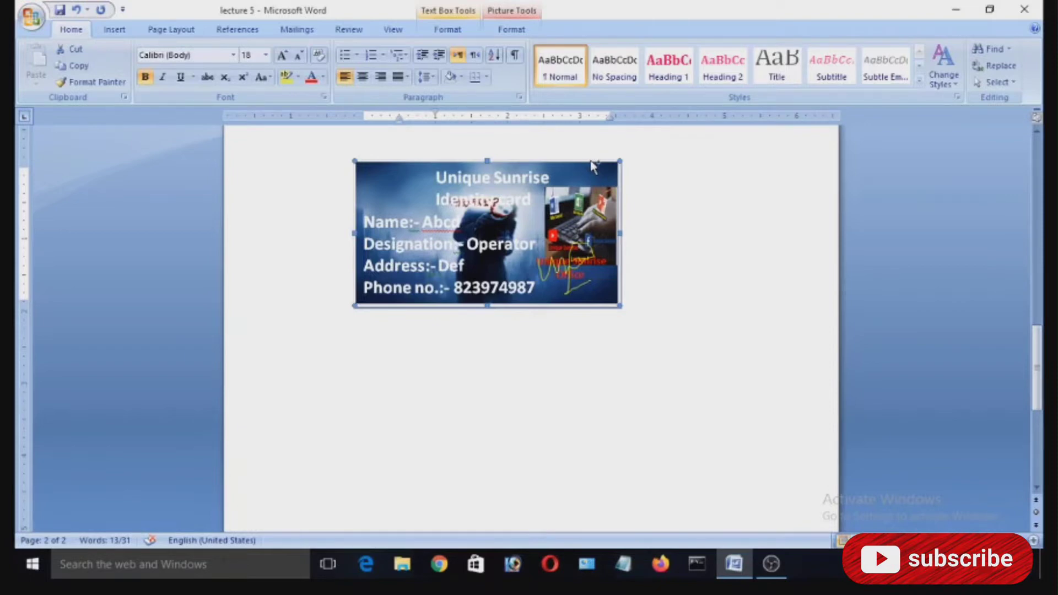
pyautogui.moveTo(593, 165); pyautogui.dragTo(591, 320)
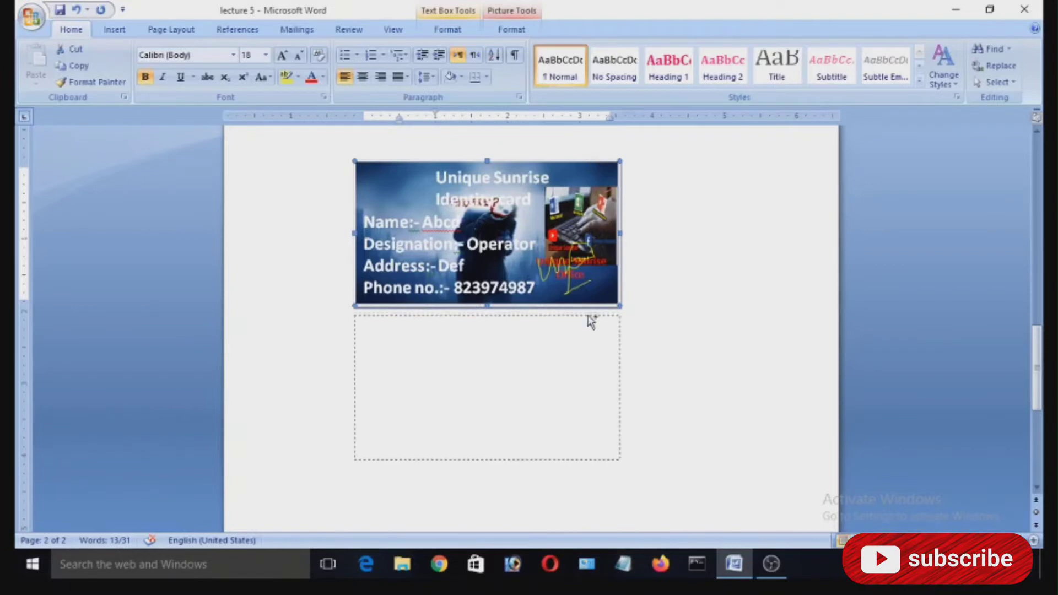
pyautogui.moveTo(591, 320); pyautogui.dragTo(591, 322)
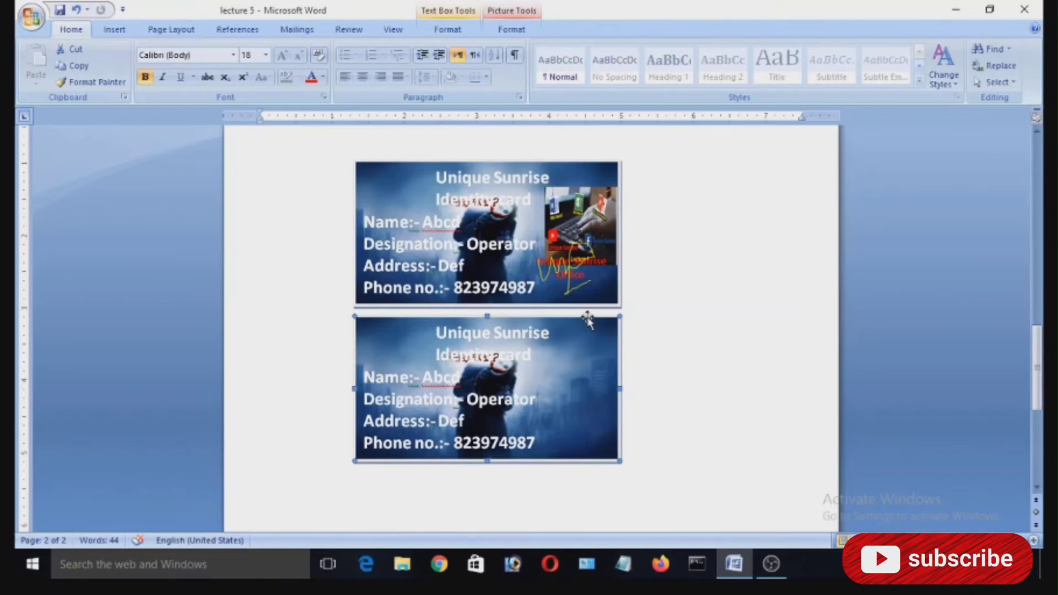
# - Scroll up to the top of page 1 with the Unique Sunrise title and Lecture 13 lines
pyautogui.scroll(1, 588, 319)
pyautogui.scroll(3, 590, 317)
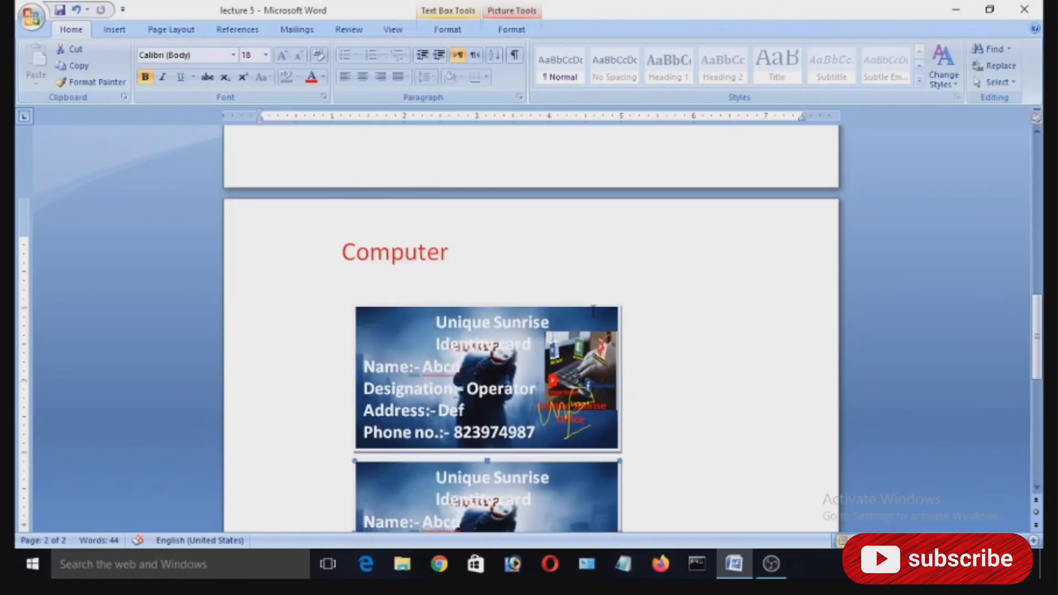
pyautogui.scroll(7, 592, 314)
pyautogui.scroll(6, 596, 310)
pyautogui.scroll(1, 597, 310)
pyautogui.scroll(4, 596, 311)
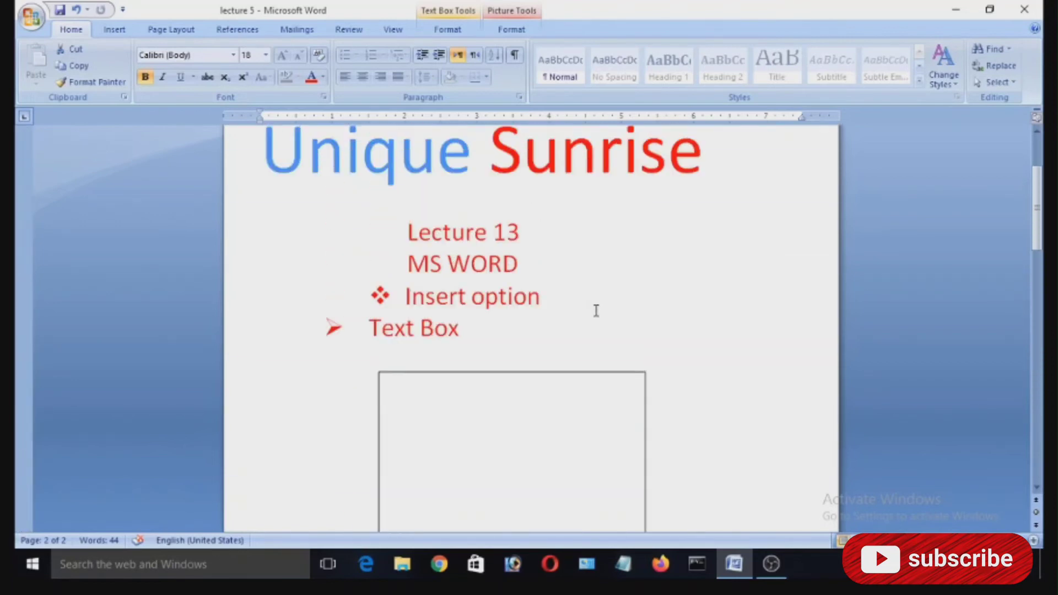